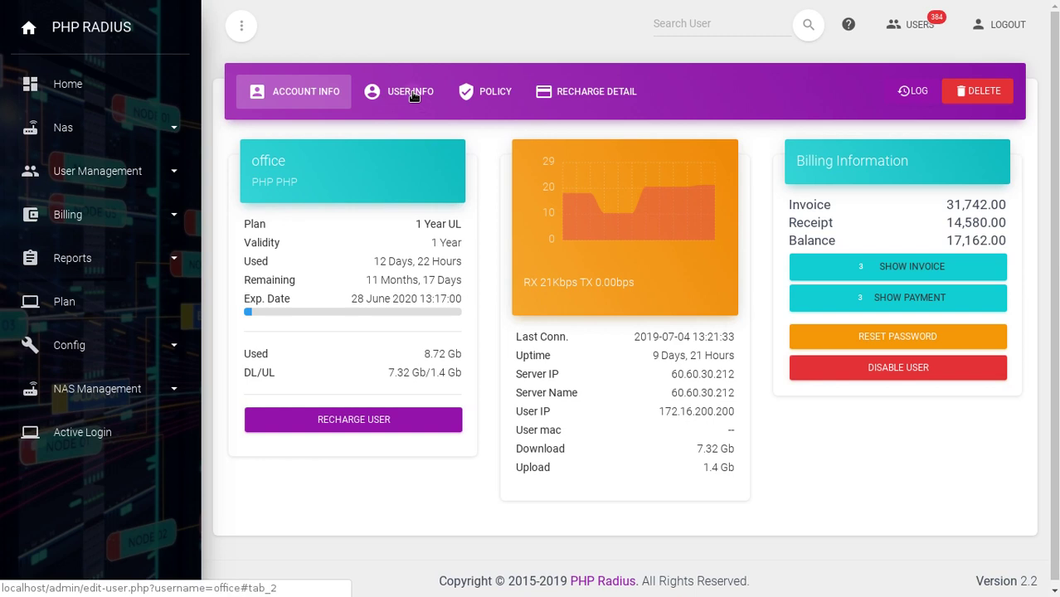
Step: Open the user info of the office account and review the customer name, contact number, email, notes and TAX/GST number fields
left_click(413, 96)
left_click(323, 147)
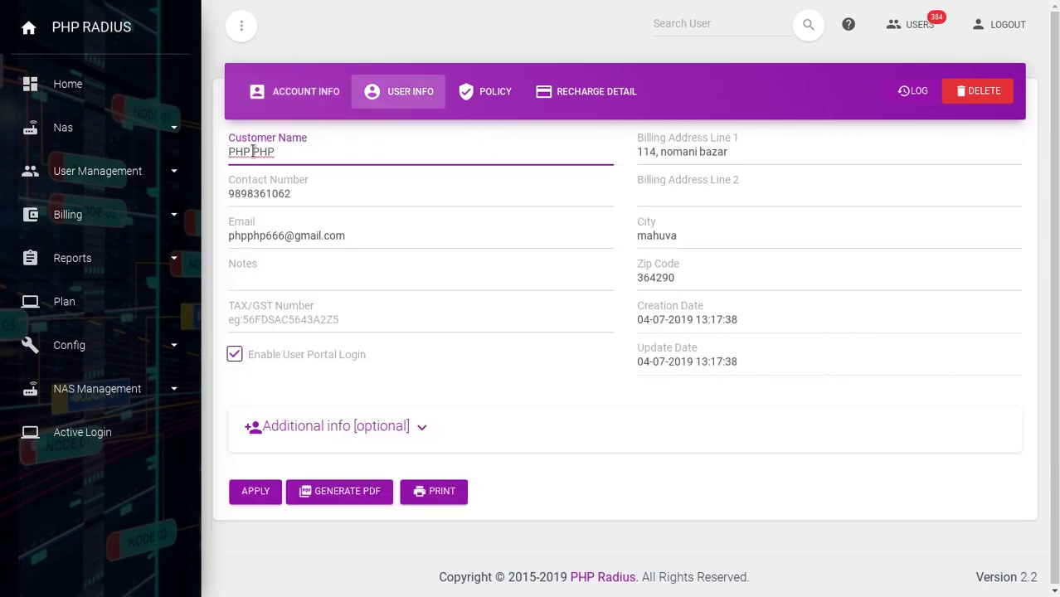
left_click(314, 205)
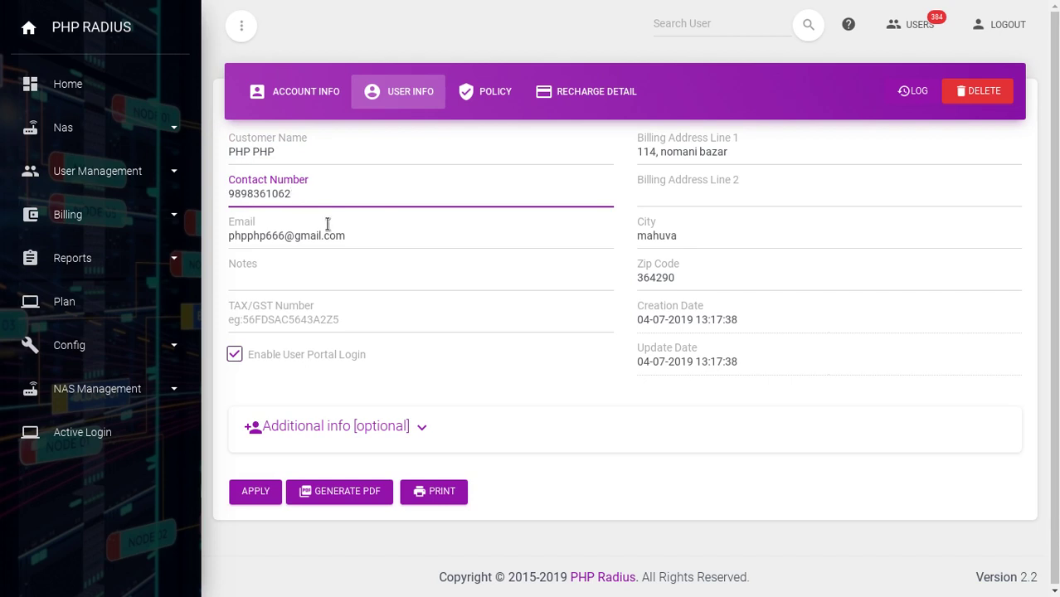
left_click(361, 235)
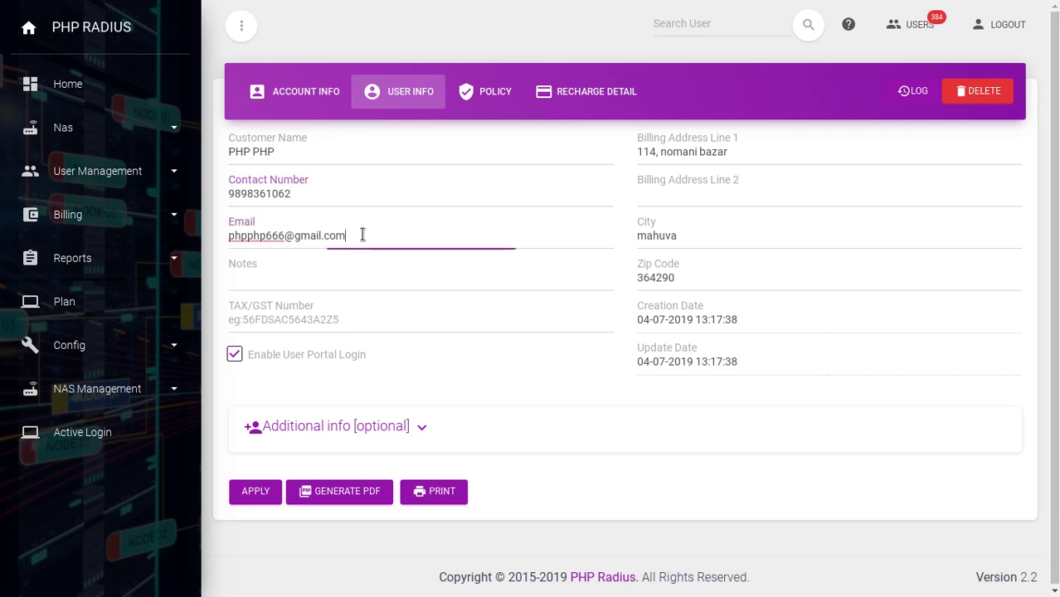
left_click(277, 273)
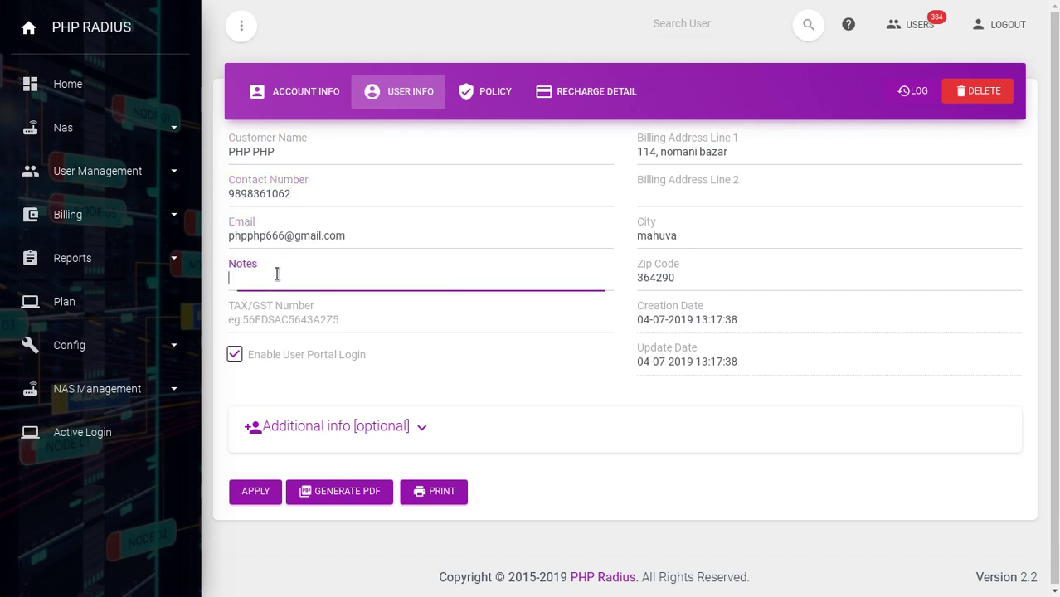
left_click(280, 329)
Step: Disable the Enable User Portal Login option and enable it again
left_click(371, 347)
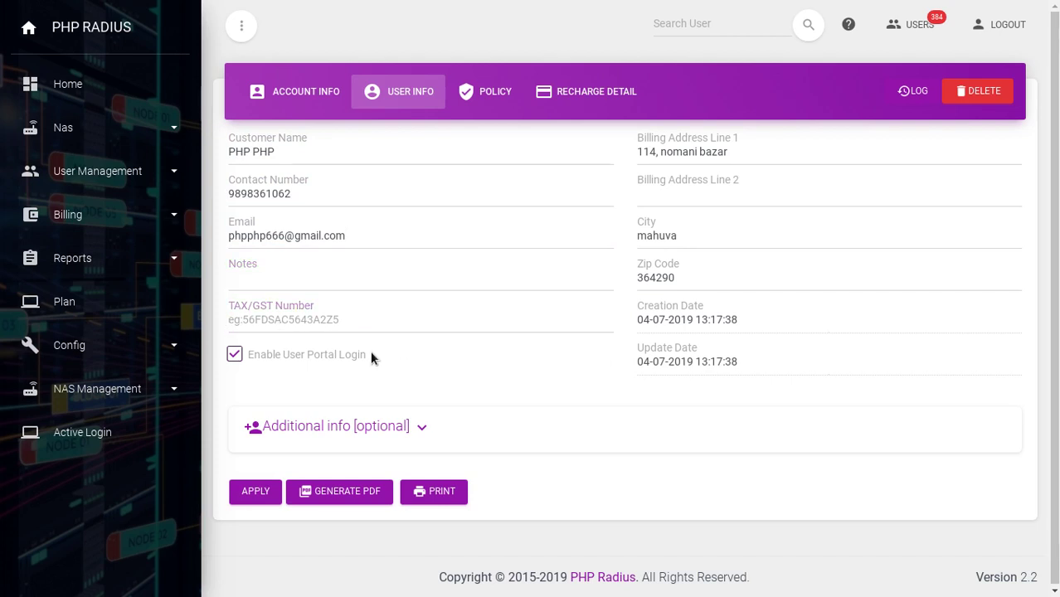
left_click(234, 357)
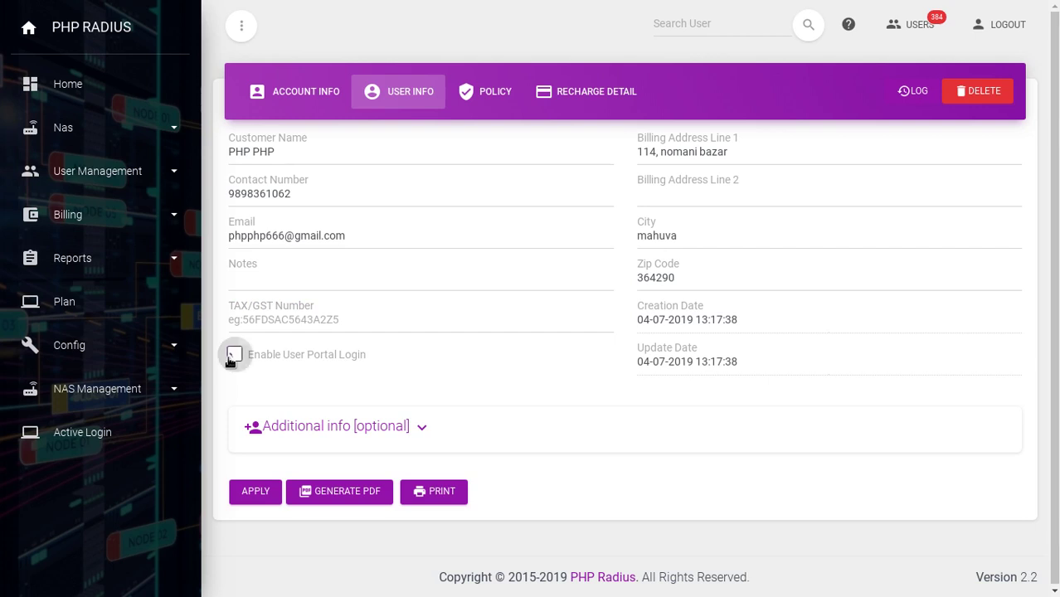
left_click(233, 358)
Step: Review the customer's billing address lines, city, zip code, creation date and update date
left_click(760, 158)
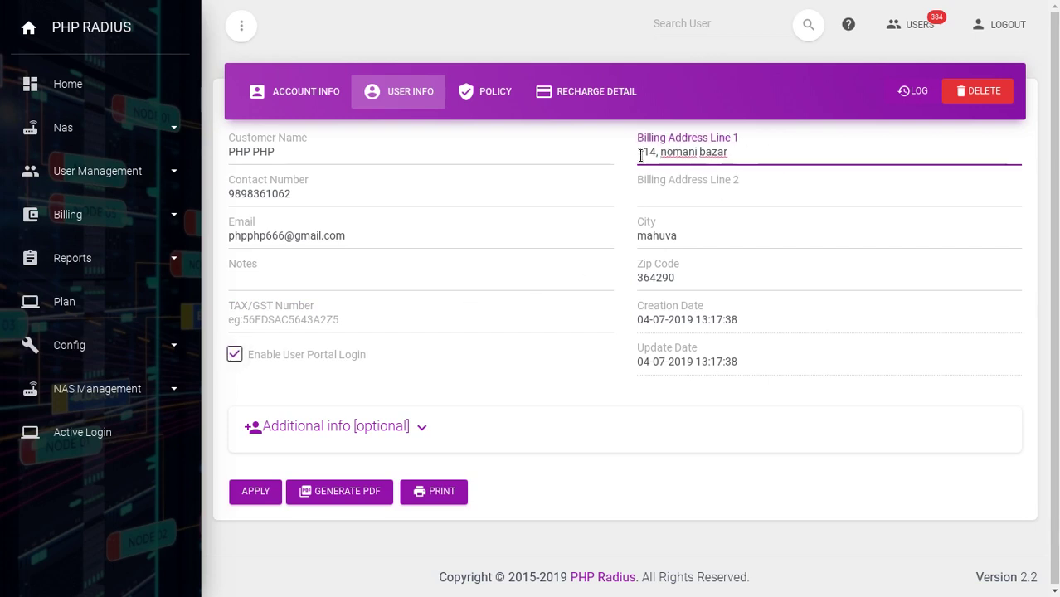
left_click(676, 197)
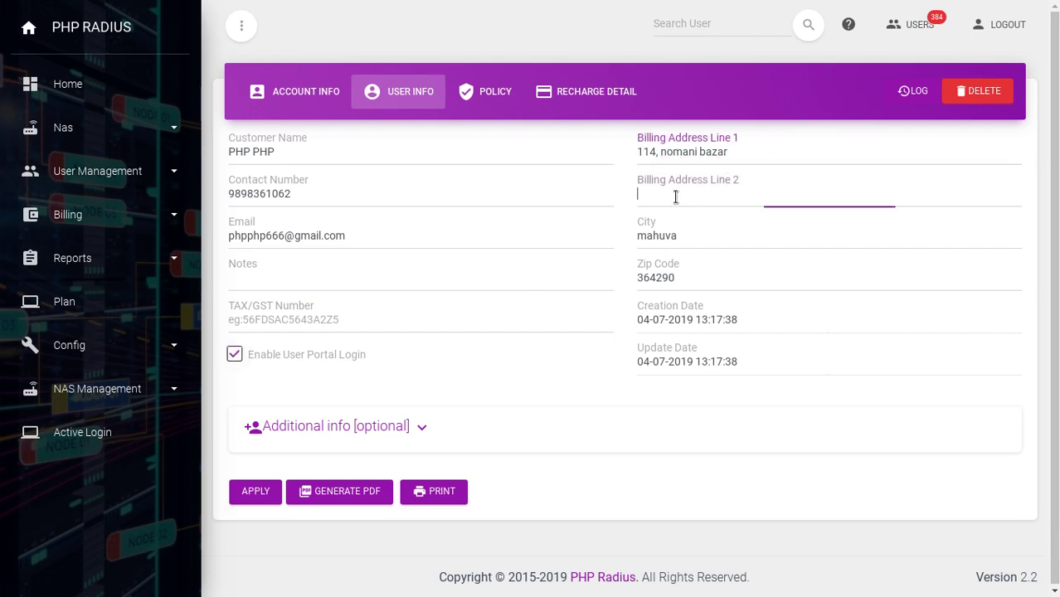
left_click(697, 238)
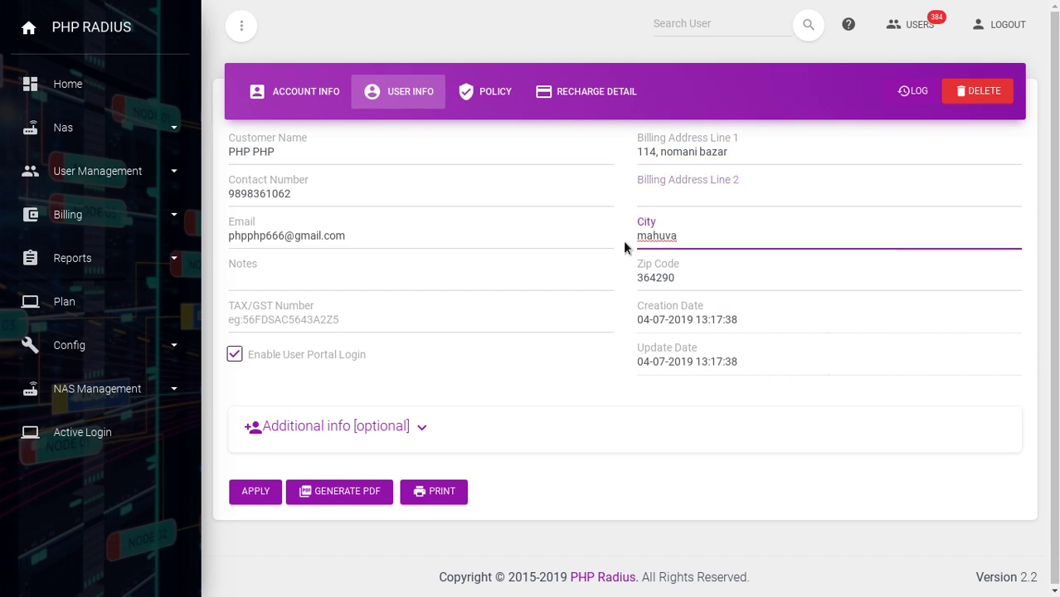
left_click(766, 279)
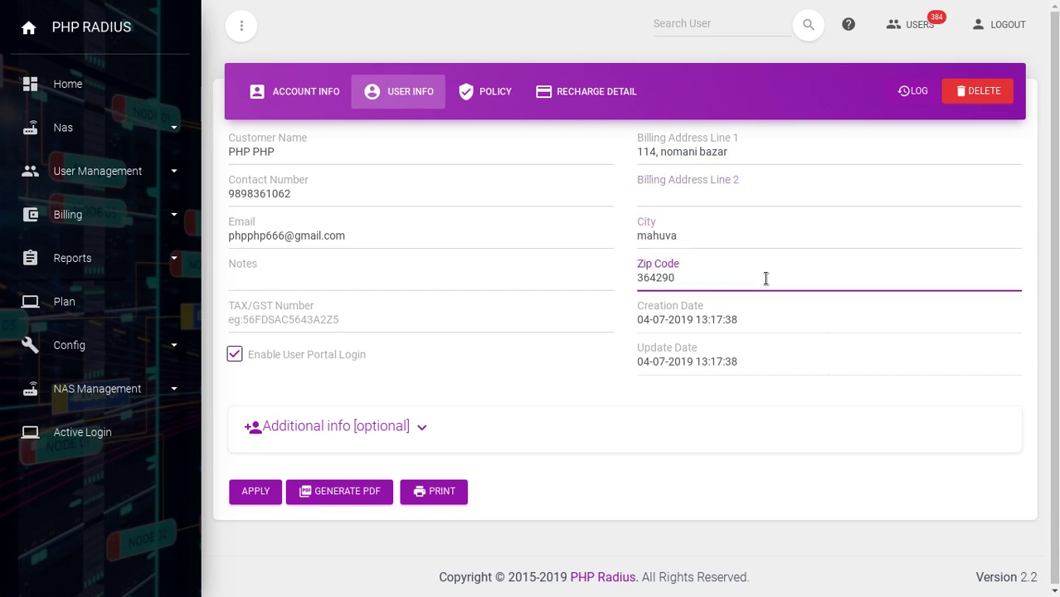
left_click(678, 324)
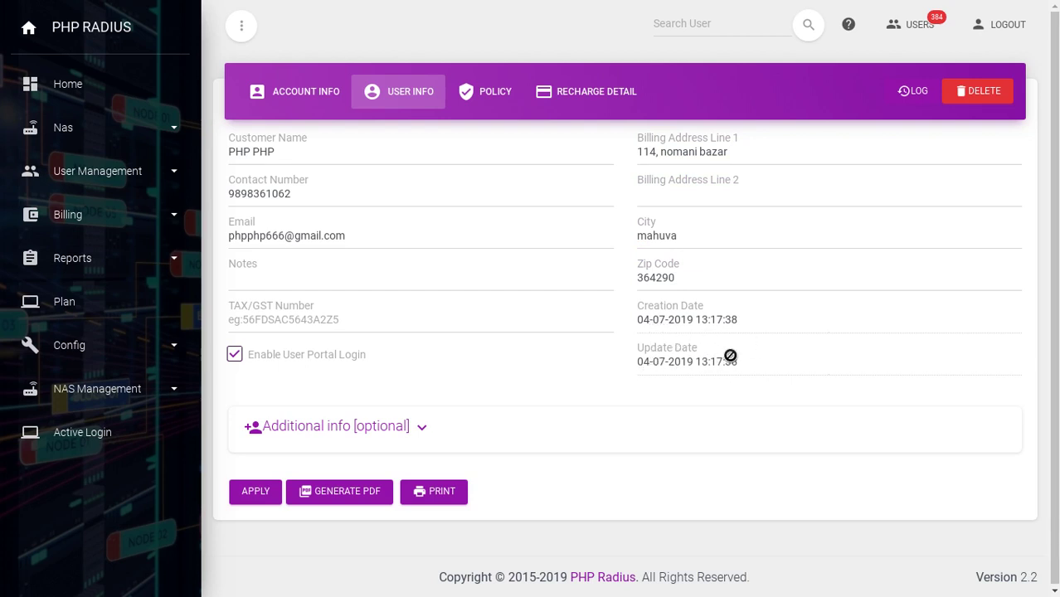
scroll(694, 354, "down", 1)
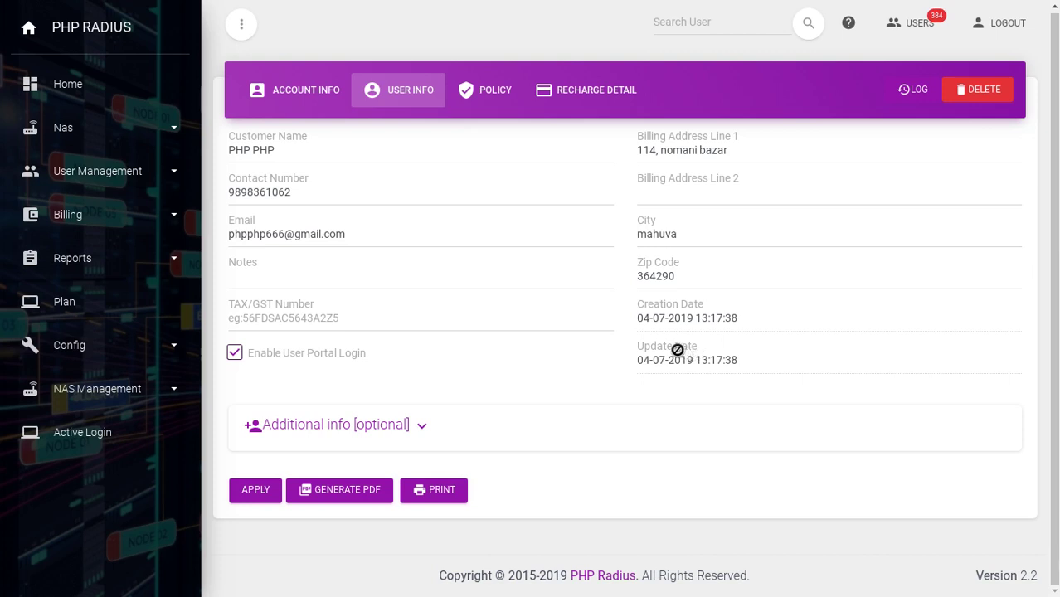
Step: Expand the optional additional info and examine the present address, gender and nationality fields
left_click(307, 426)
scroll(307, 426, "down", 1)
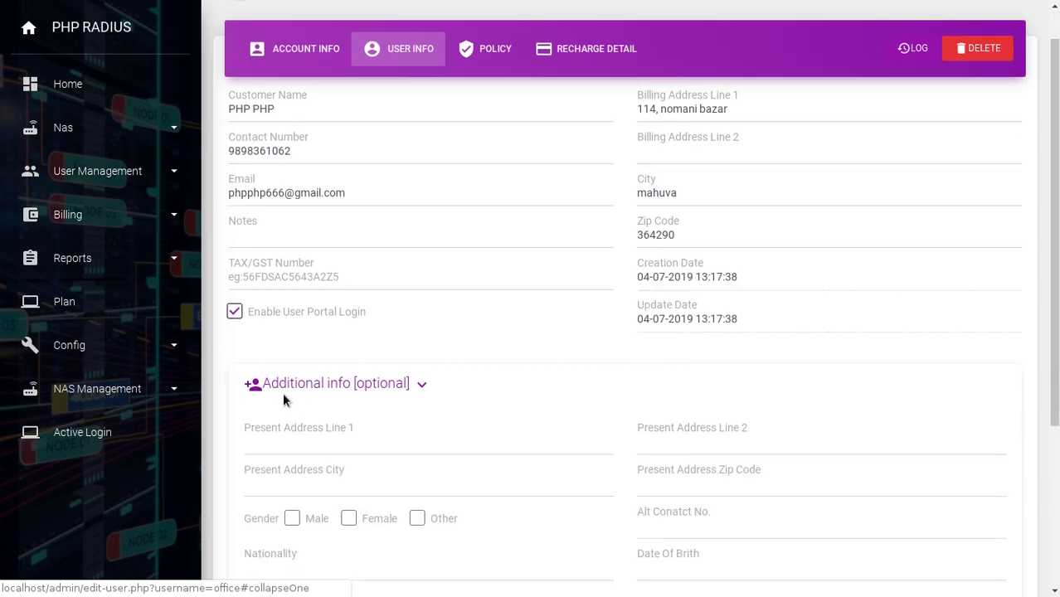
left_click(281, 430)
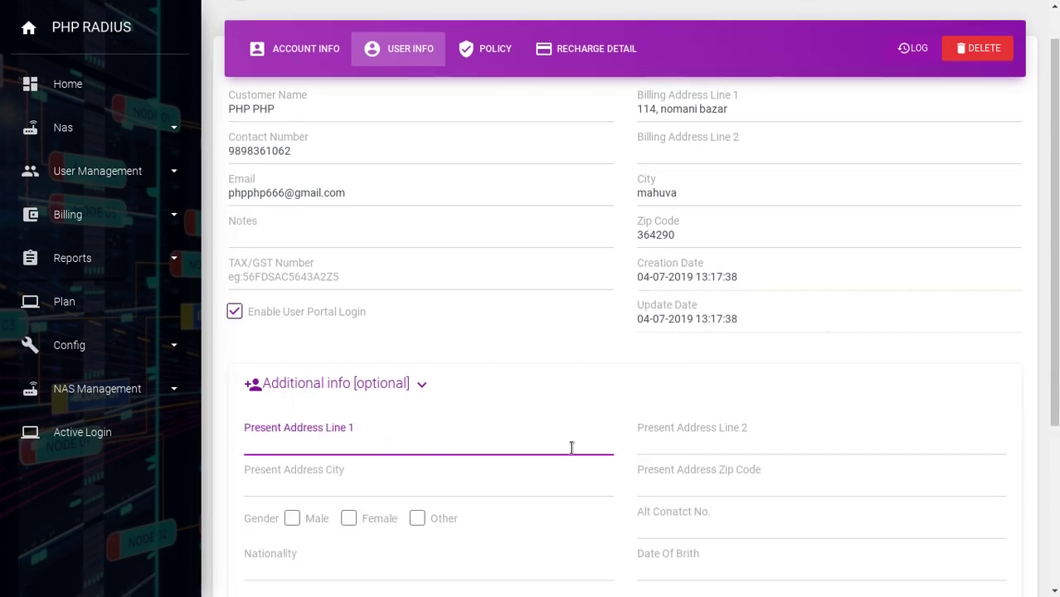
left_click(651, 448)
scroll(647, 439, "down", 3)
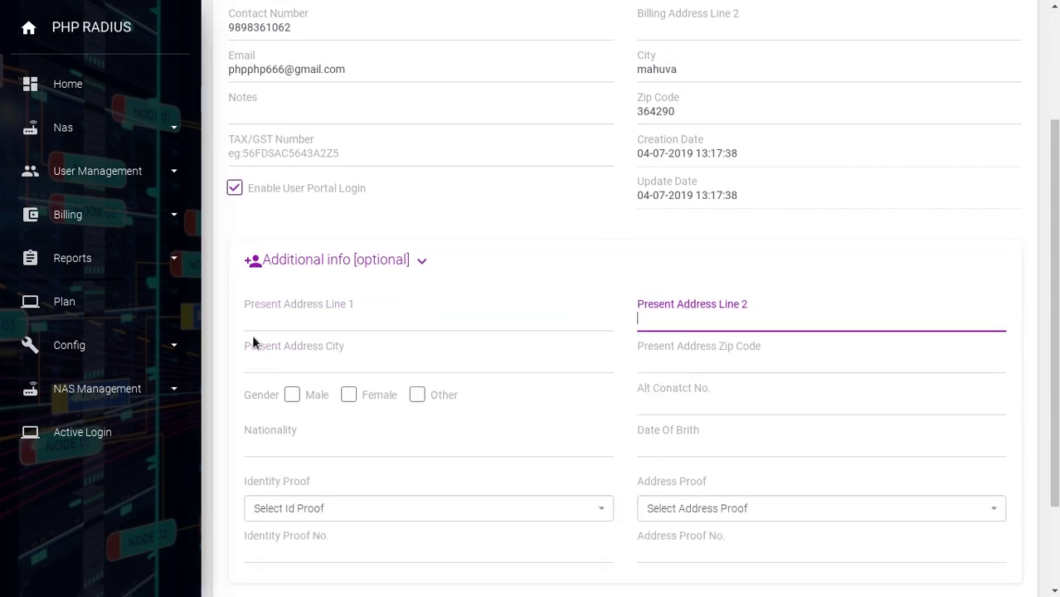
left_click(298, 356)
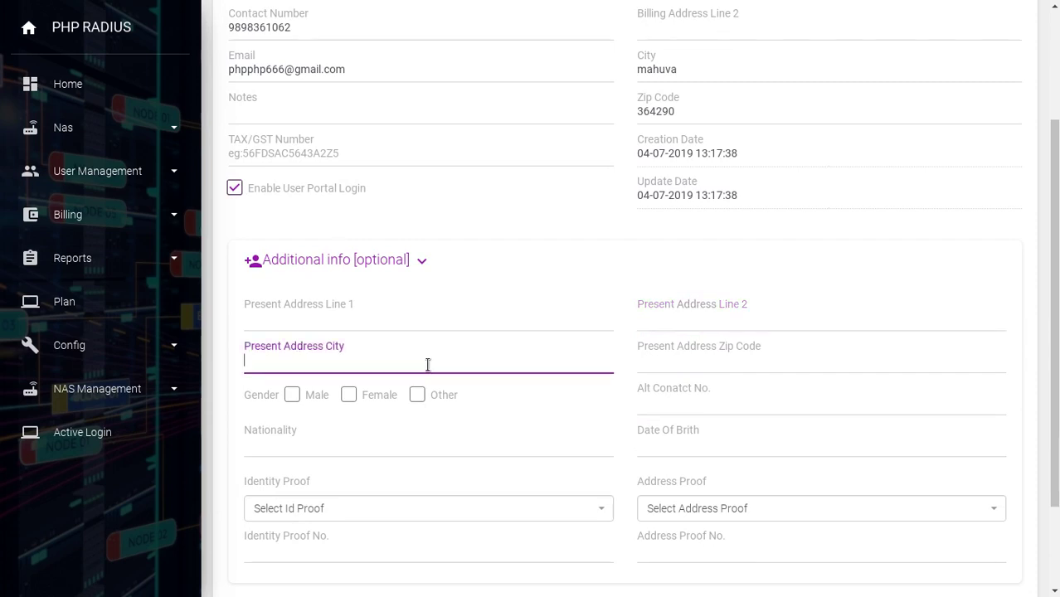
left_click(641, 361)
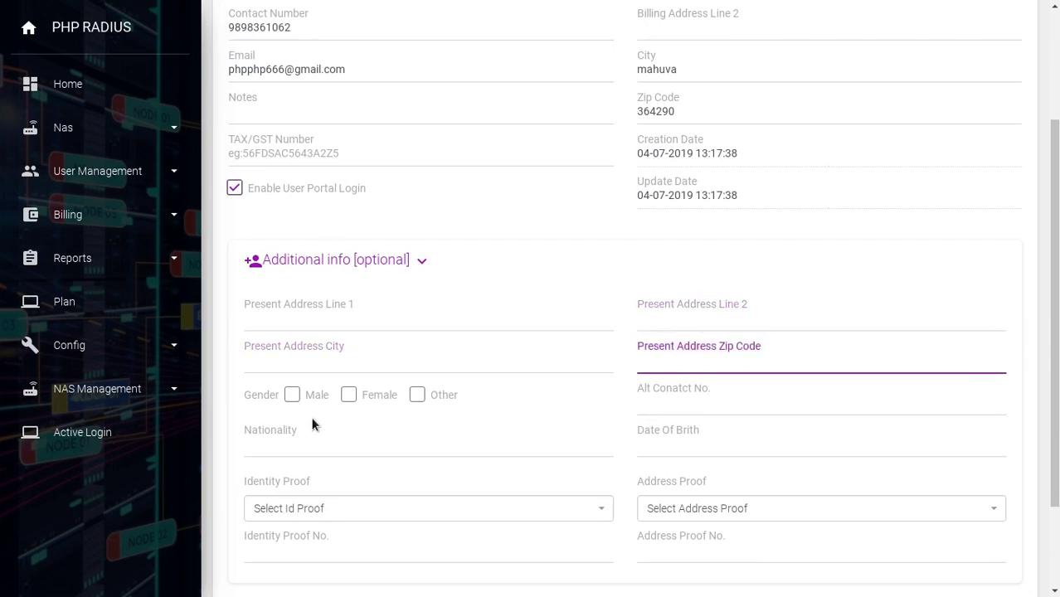
left_click(268, 415)
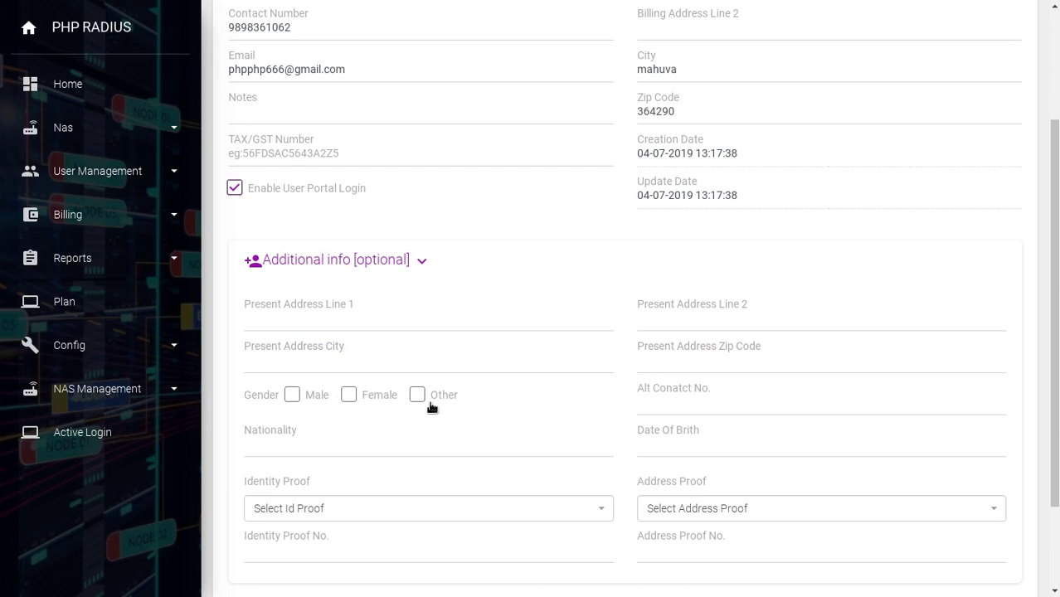
left_click(304, 439)
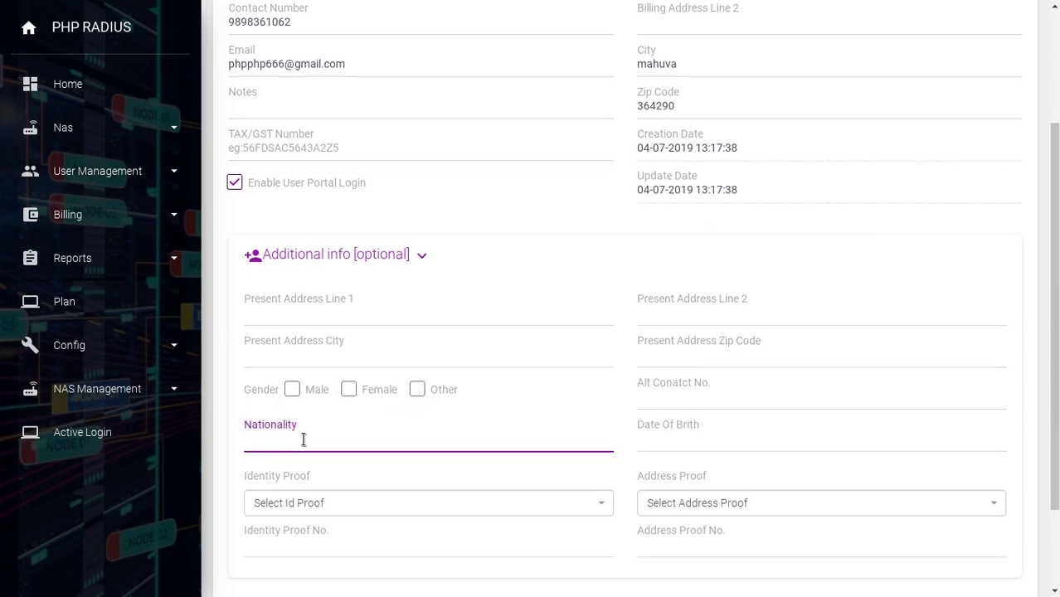
Step: Examine the available identity proof types and the identity proof number field without choosing one
scroll(303, 440, "down", 2)
left_click(272, 427)
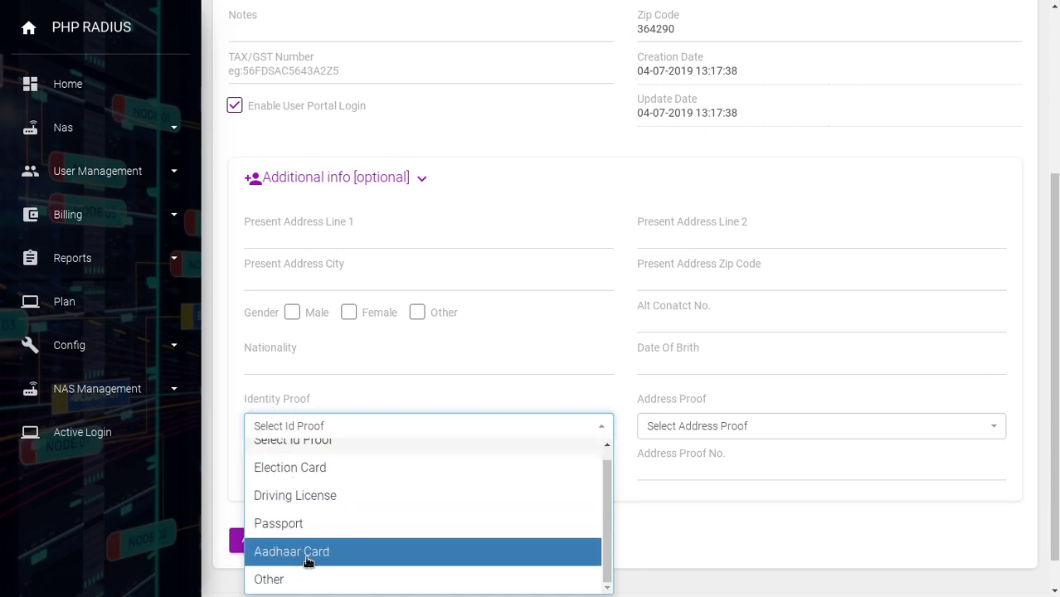
left_click(277, 435)
left_click(272, 467)
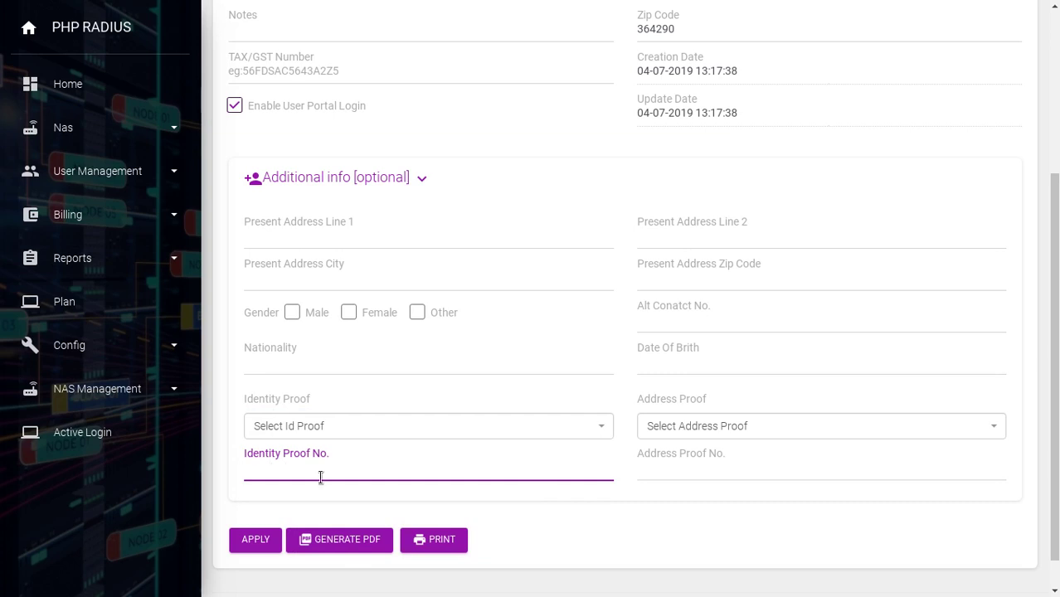
Step: Examine the alternate contact number field and browse the date of birth calendar's months and years without picking a date
left_click(703, 319)
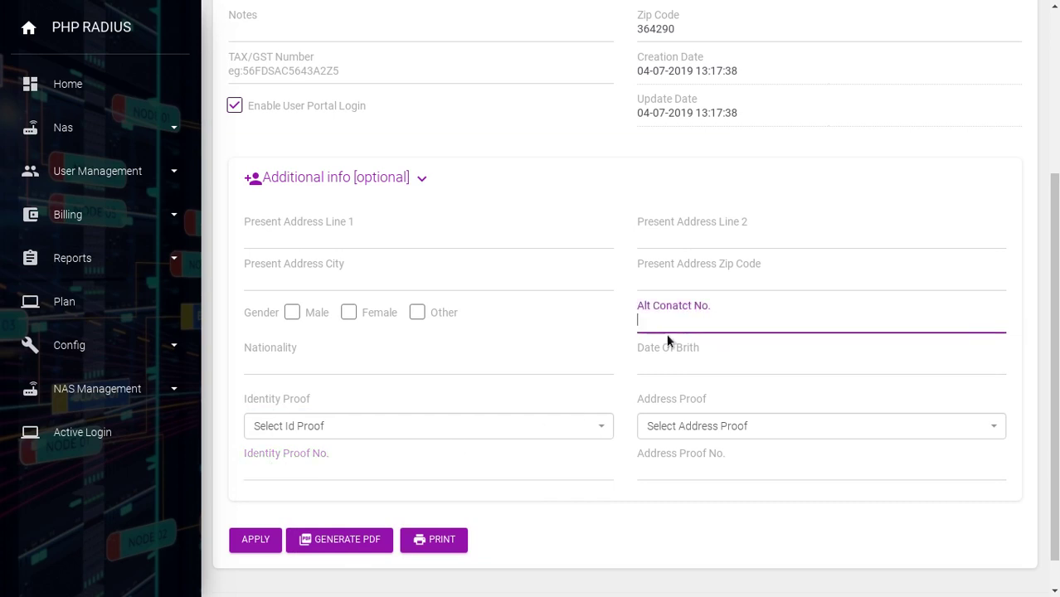
left_click(677, 364)
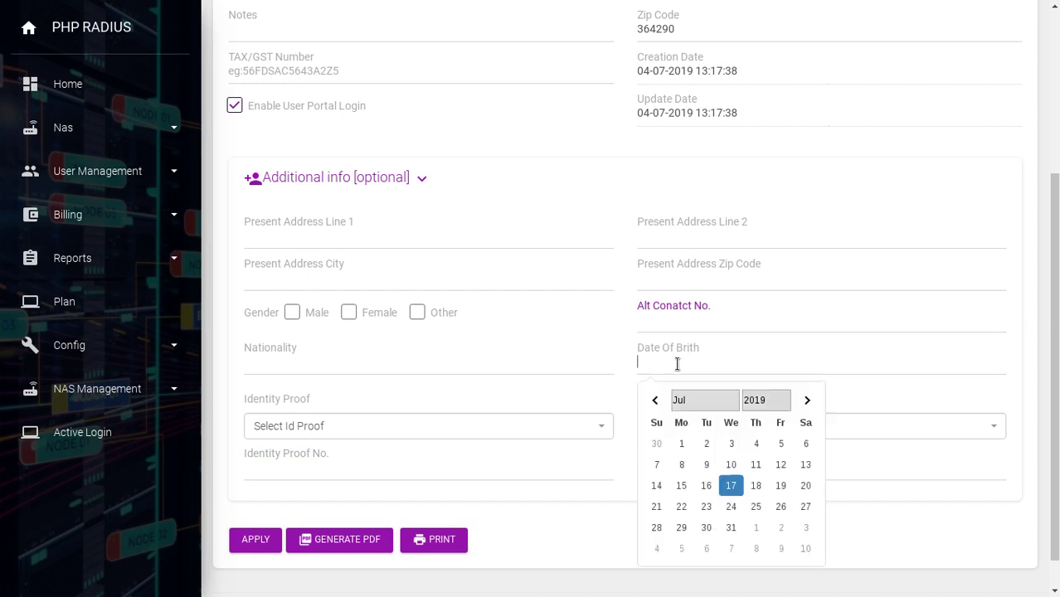
left_click(807, 400)
left_click(806, 400)
left_click(806, 400)
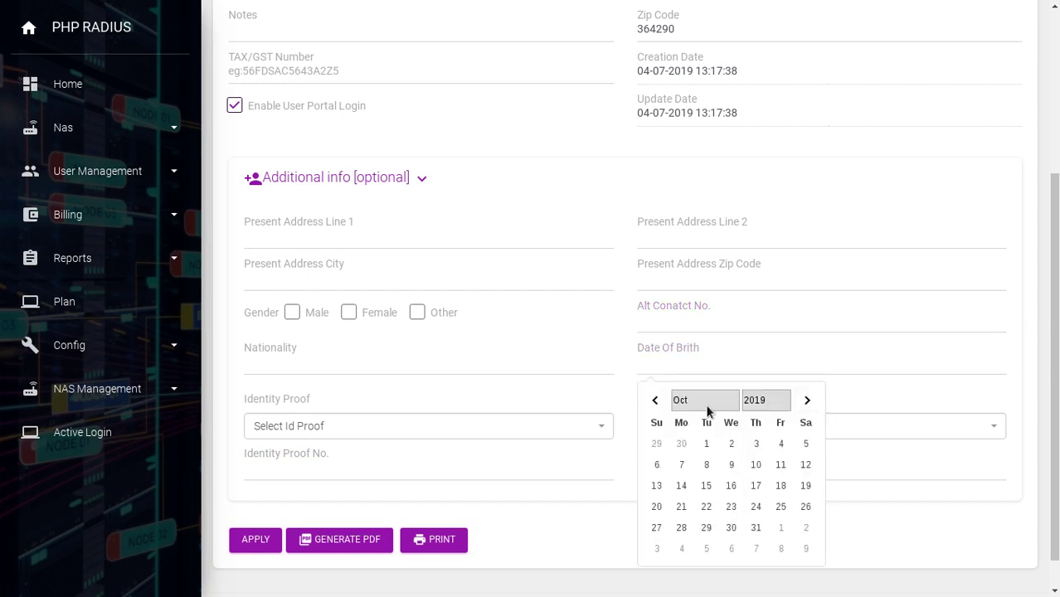
left_click(655, 403)
left_click(656, 403)
left_click(656, 403)
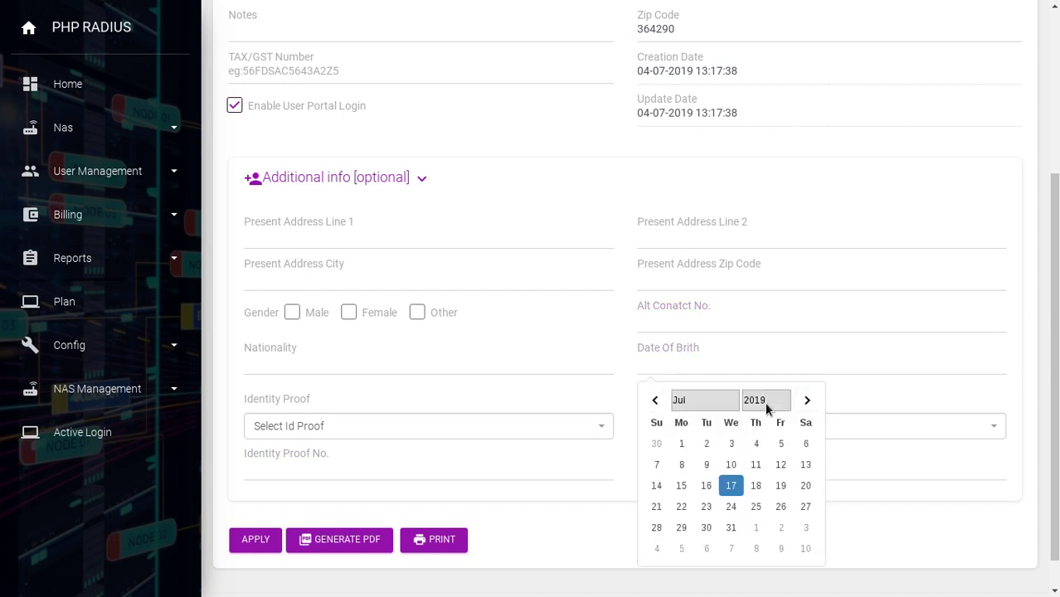
left_click(765, 402)
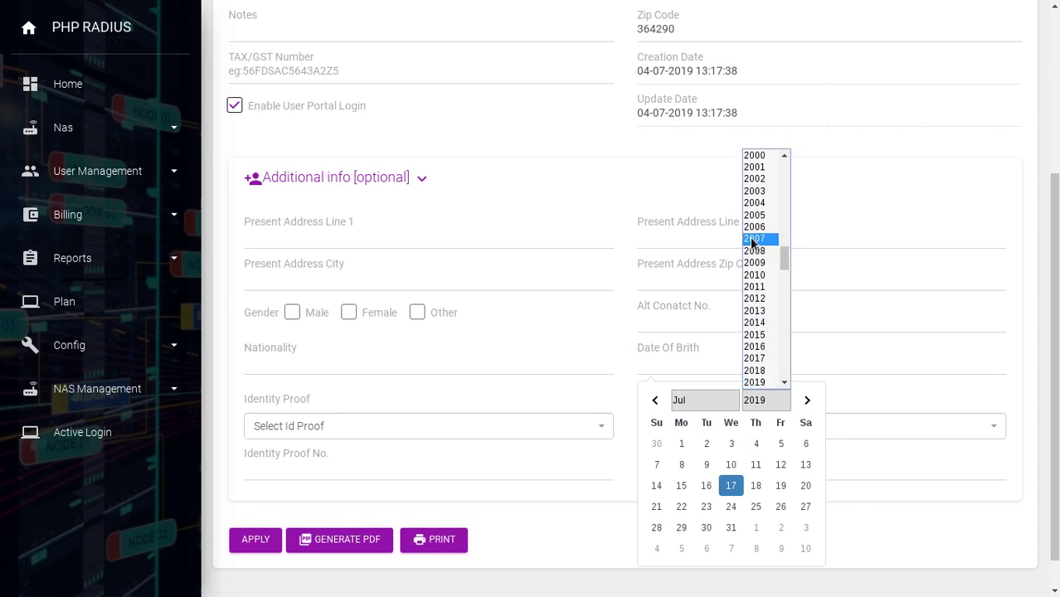
left_click(700, 413)
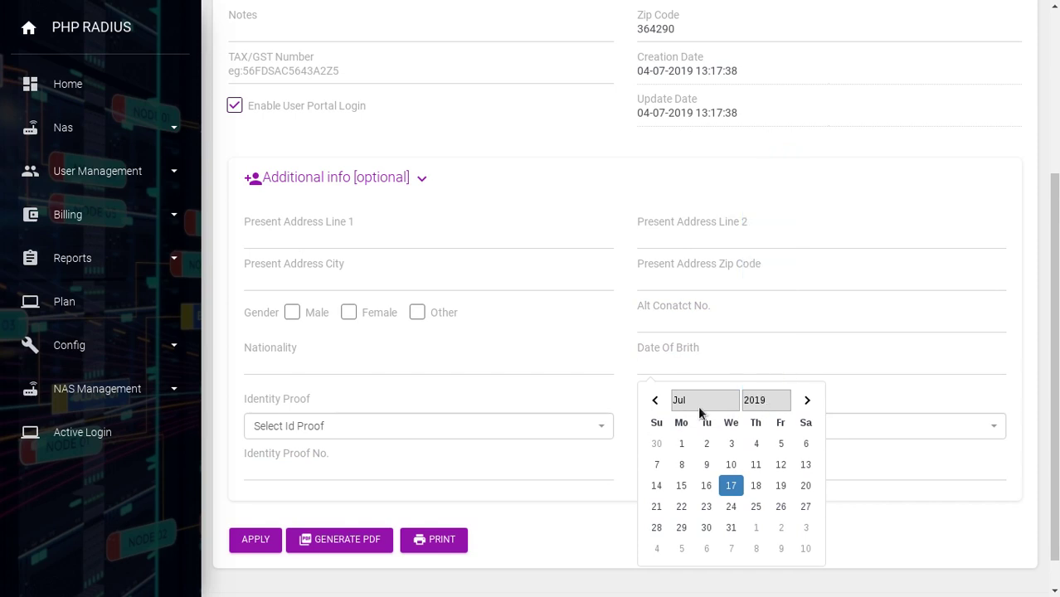
left_click(837, 398)
Step: Examine the address proof types and address proof number field, and collapse the optional additional info
scroll(837, 398, "down", 1)
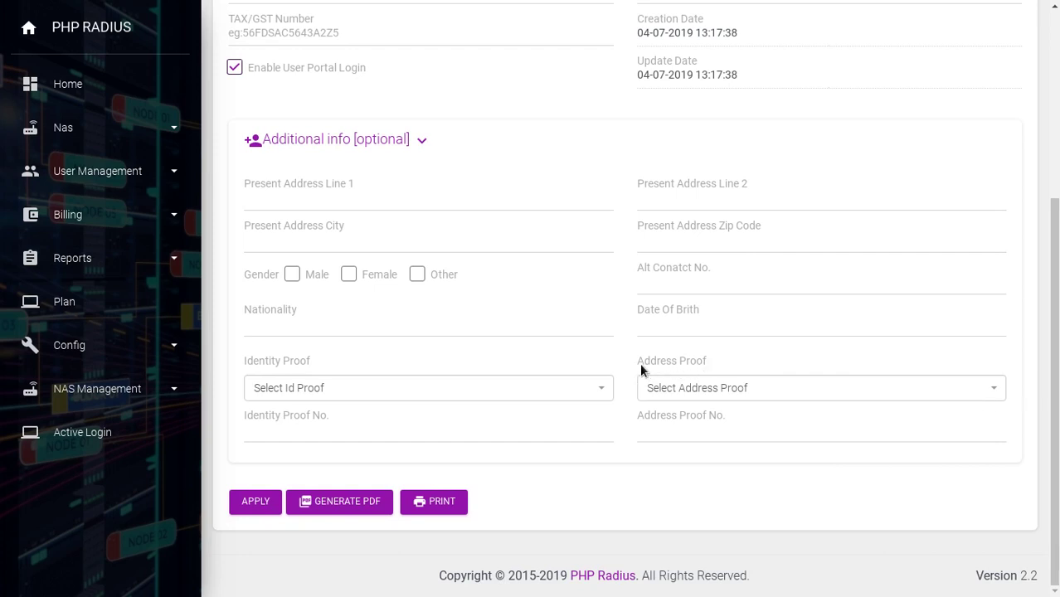
left_click(720, 385)
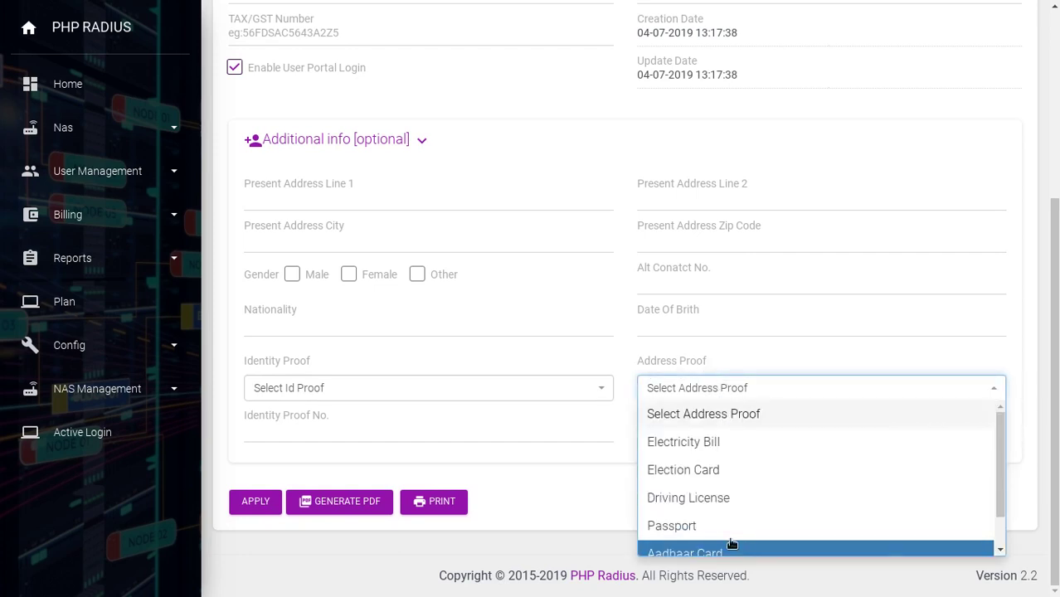
left_click(717, 390)
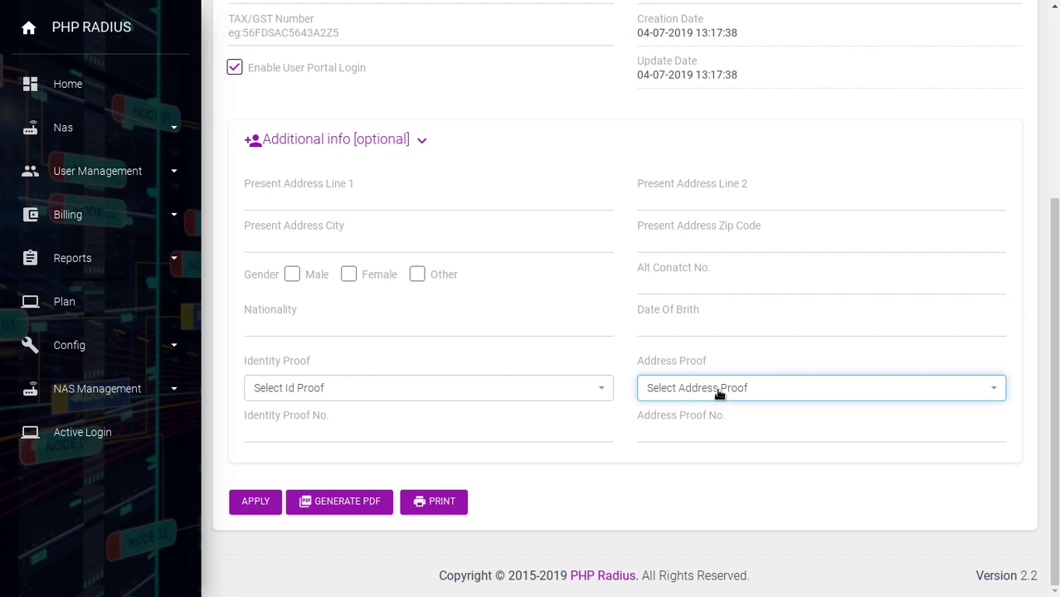
left_click(689, 431)
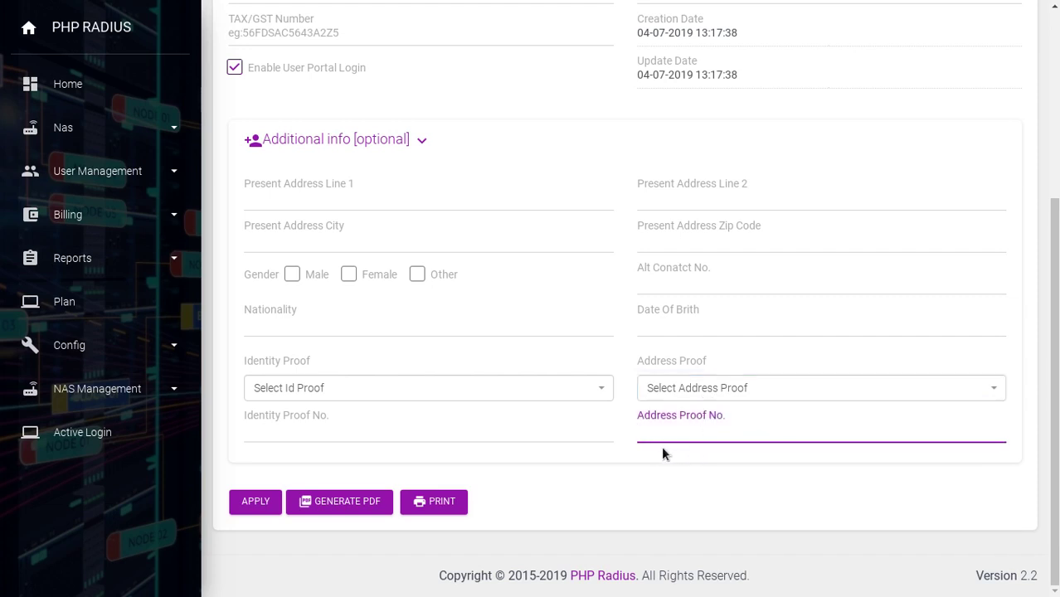
left_click(672, 463)
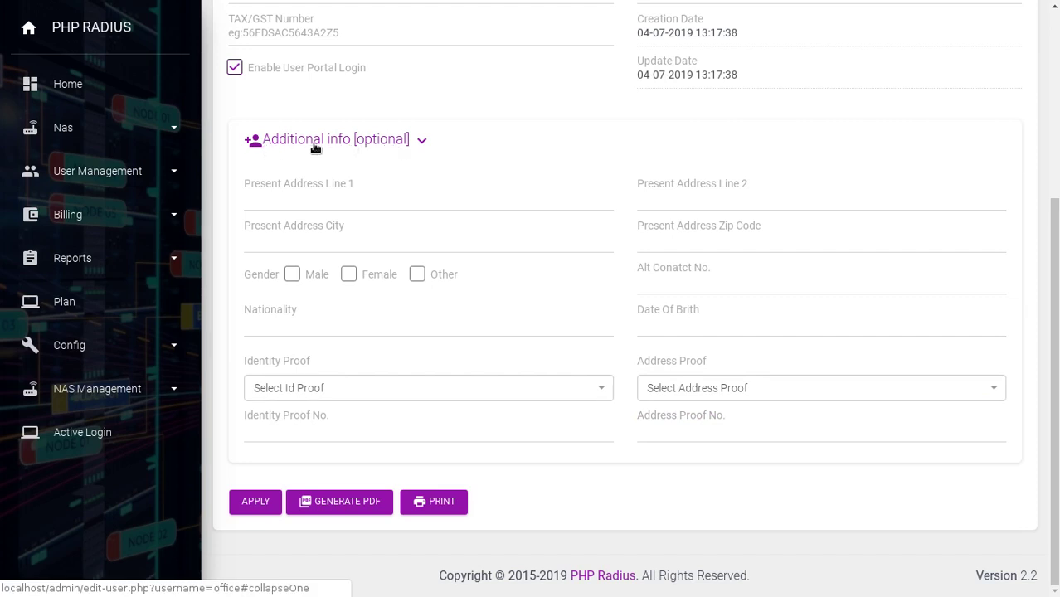
left_click(363, 143)
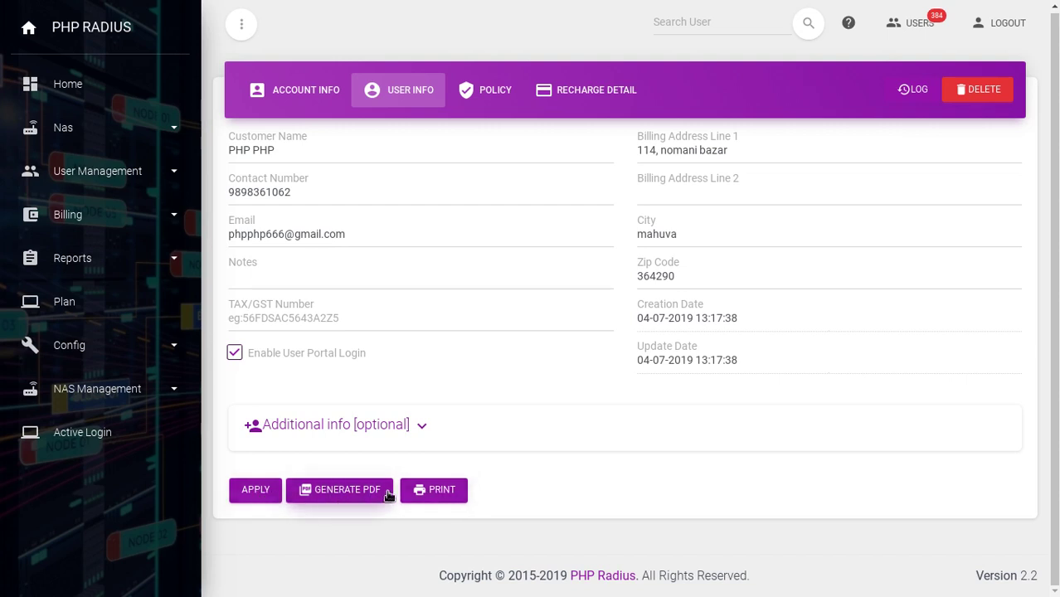
Step: Open the account's policy settings and examine the simultaneous use, address list and user discount fields, including the discount type switch
left_click(485, 93)
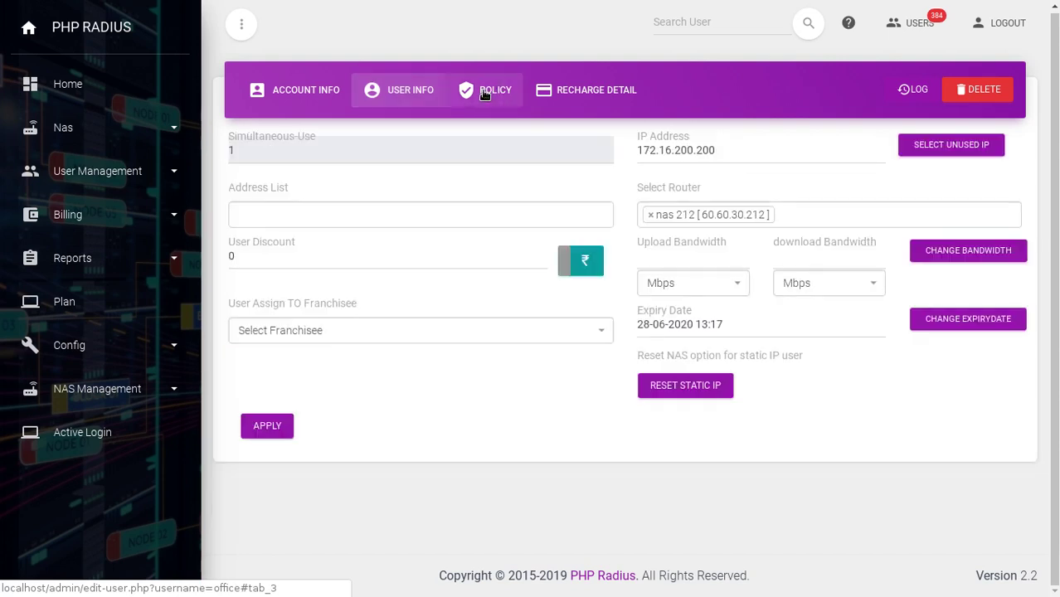
left_click(261, 143)
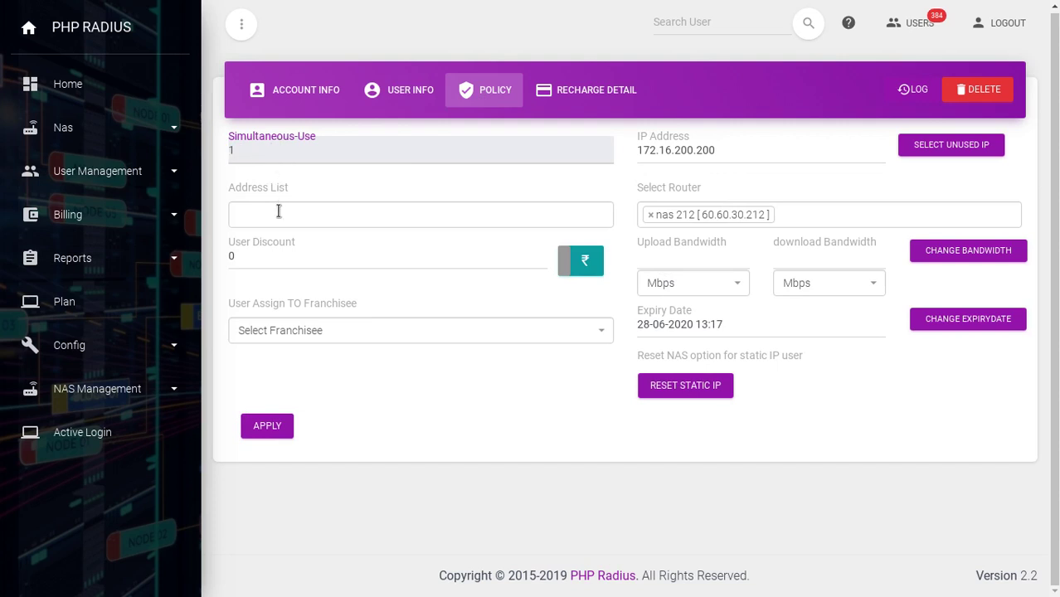
left_click(244, 190)
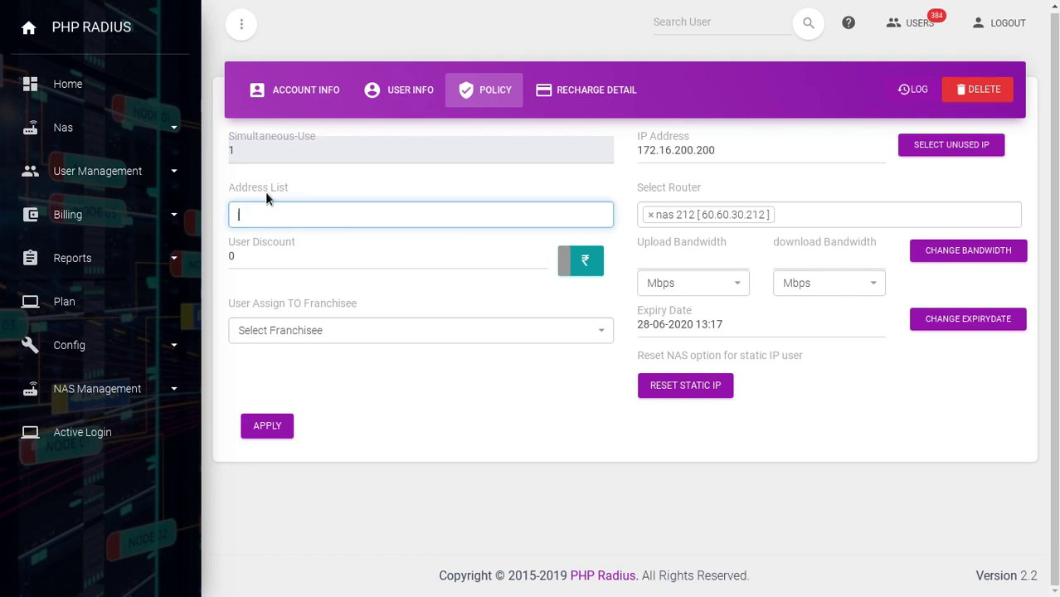
left_click(257, 259)
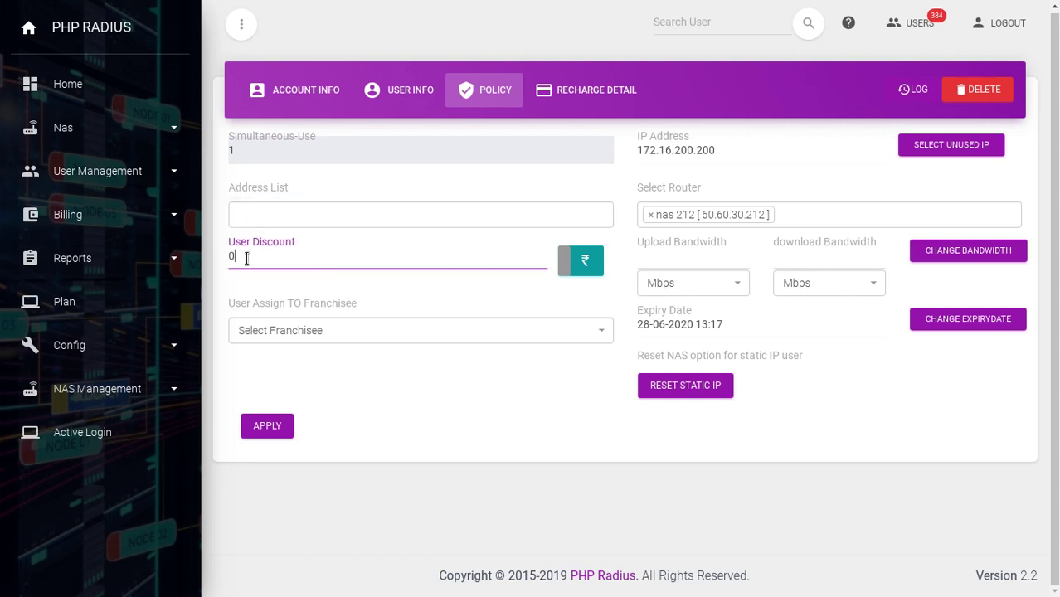
left_click(571, 262)
left_click(594, 265)
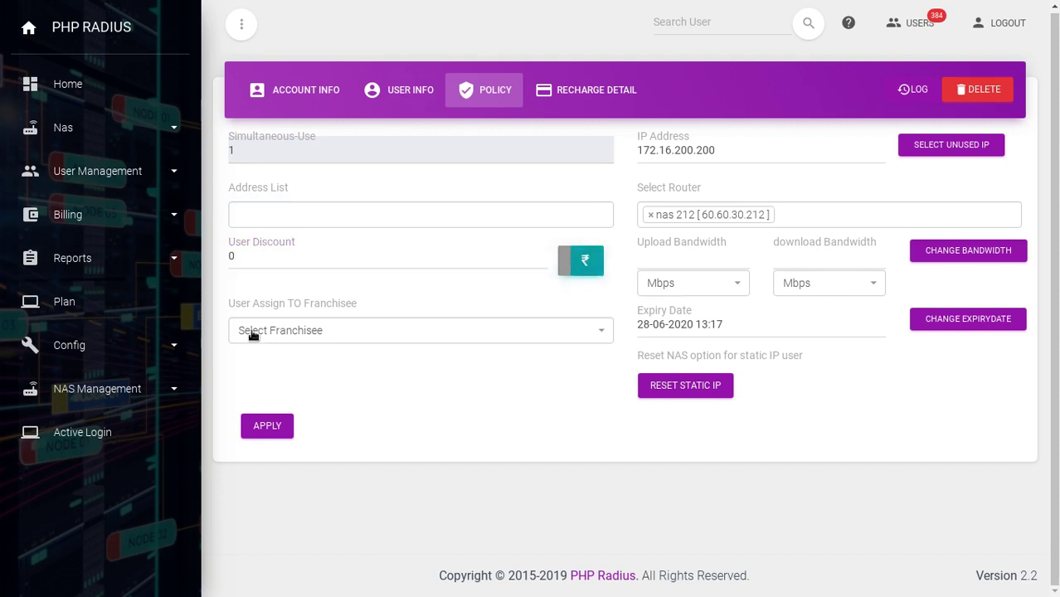
Step: Examine the franchisees available for user assignment, leaving the account without an assigned franchisee
double_click(234, 302)
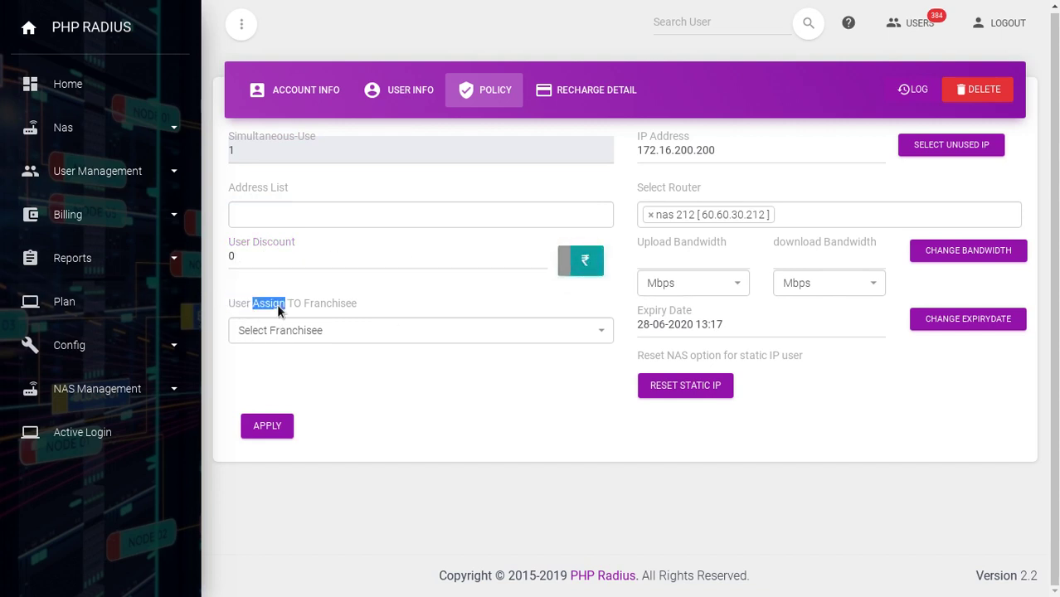
triple_click(277, 304)
left_click(307, 331)
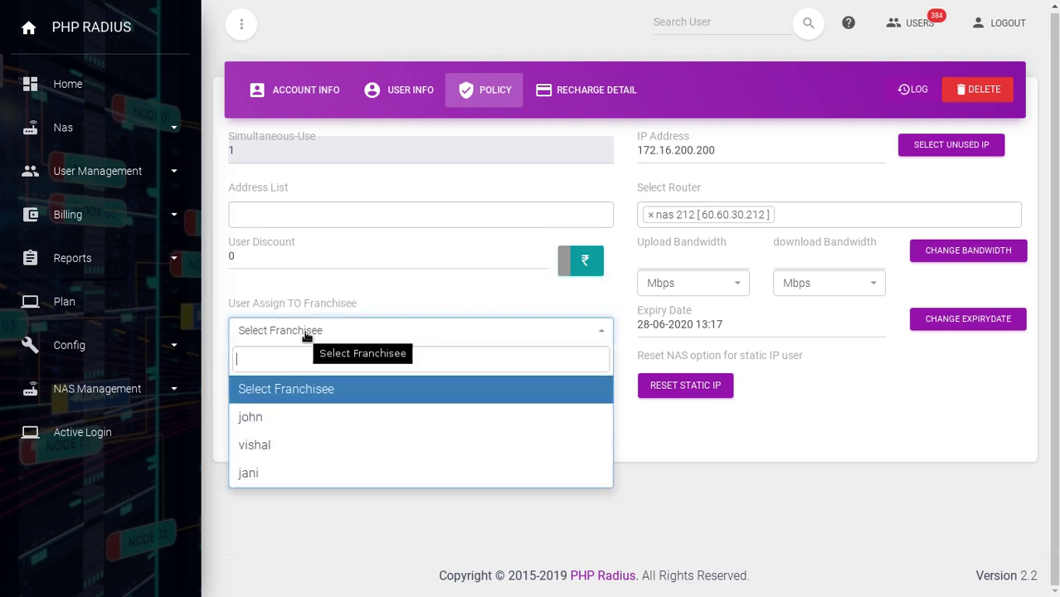
left_click(314, 392)
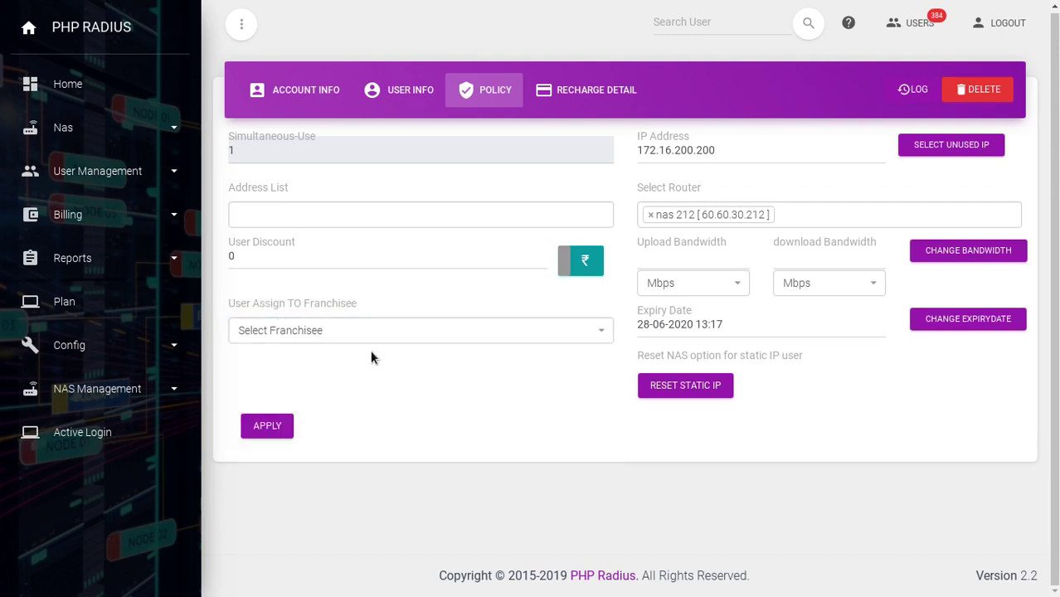
Step: Examine the IP address field and the unused IP selection dialog, closing it without choosing an address
left_click(738, 152)
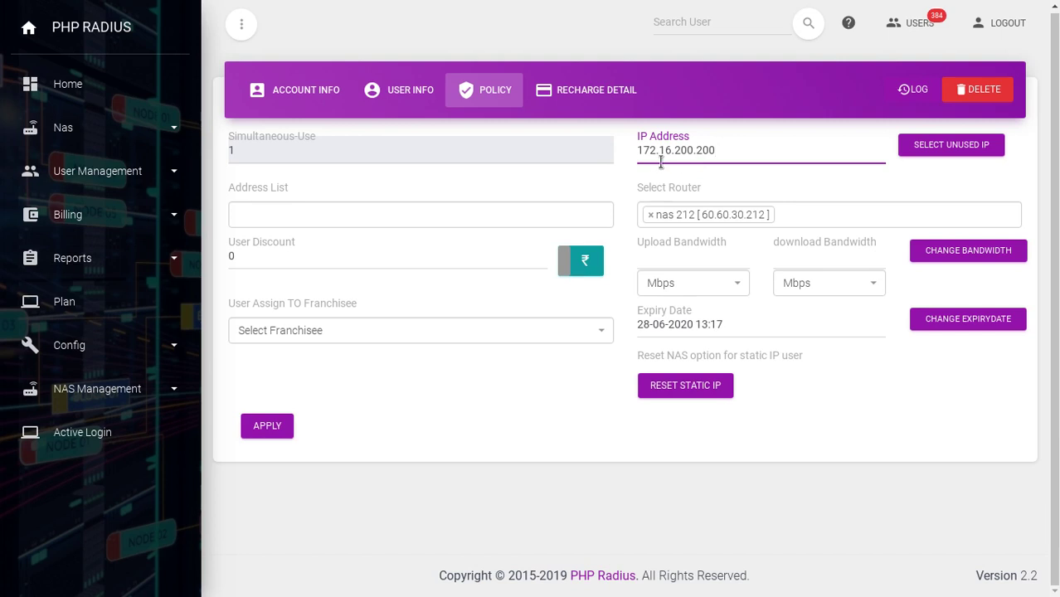
left_click(964, 151)
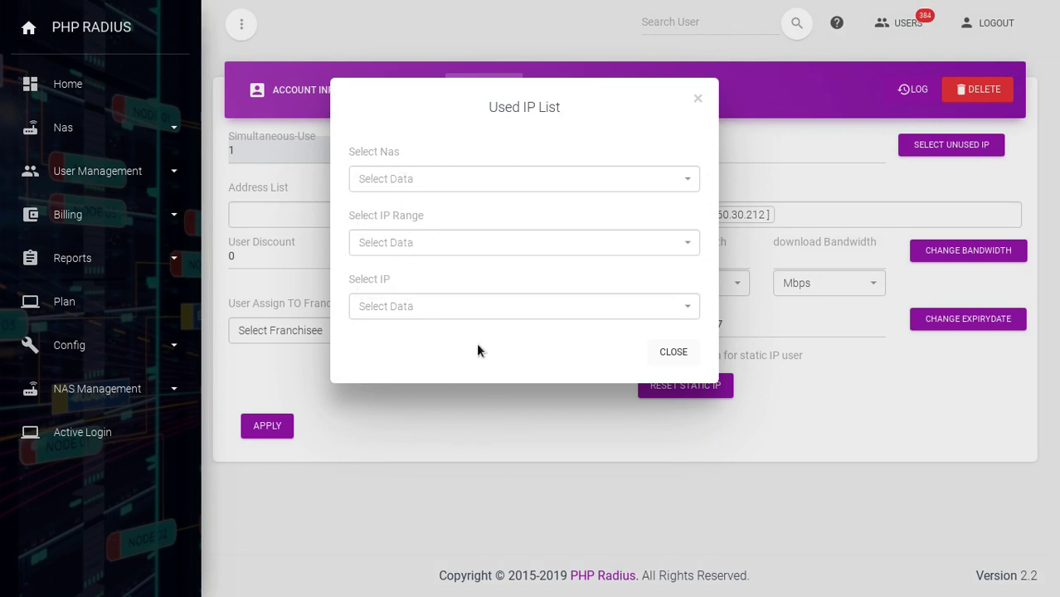
left_click(674, 353)
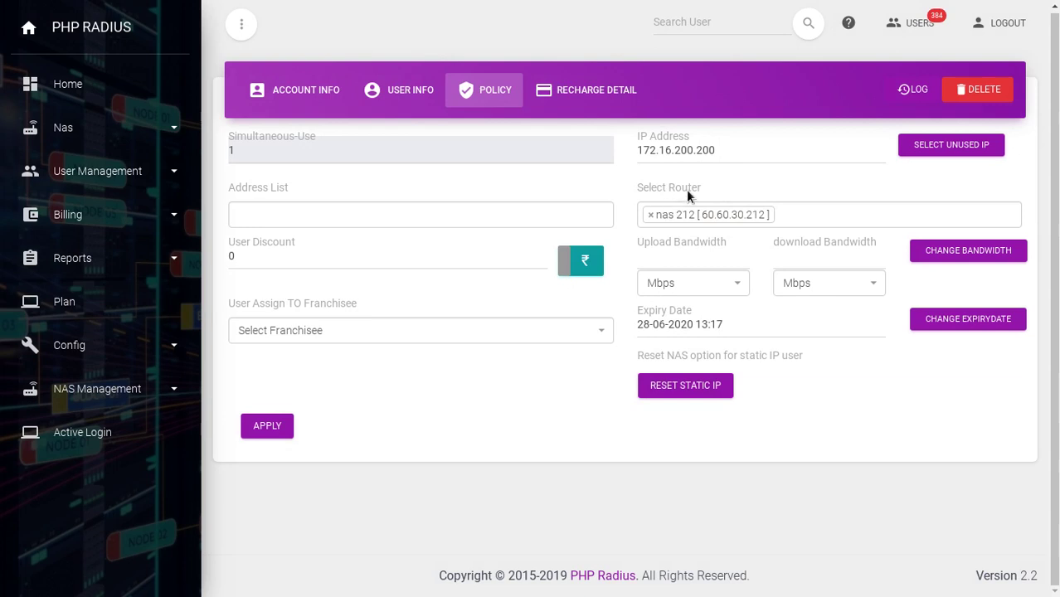
Step: Remove the nas 212 router from the account's router selection and select it again
left_click(659, 218)
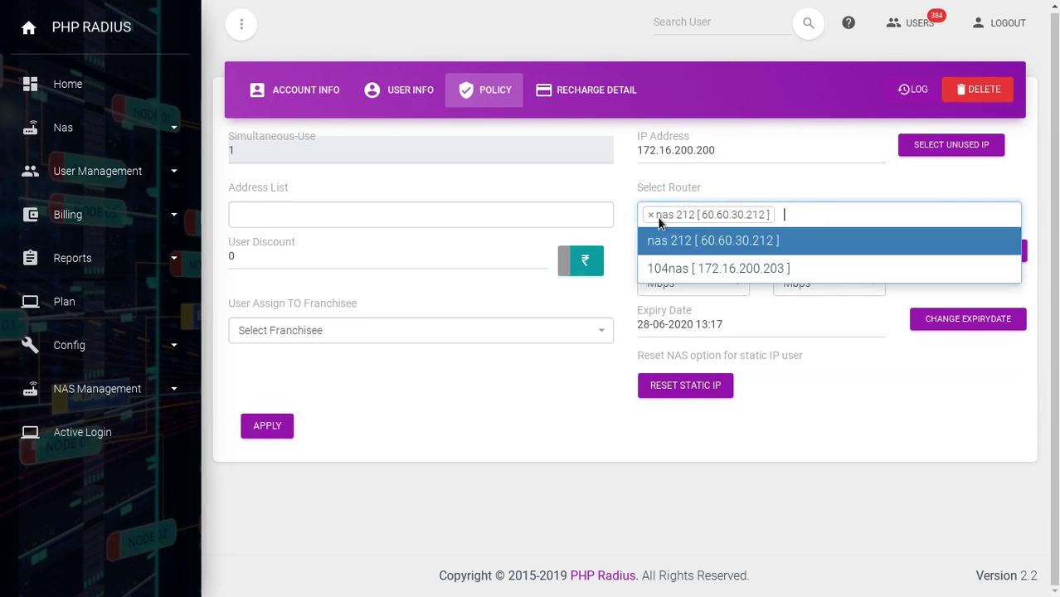
left_click(697, 240)
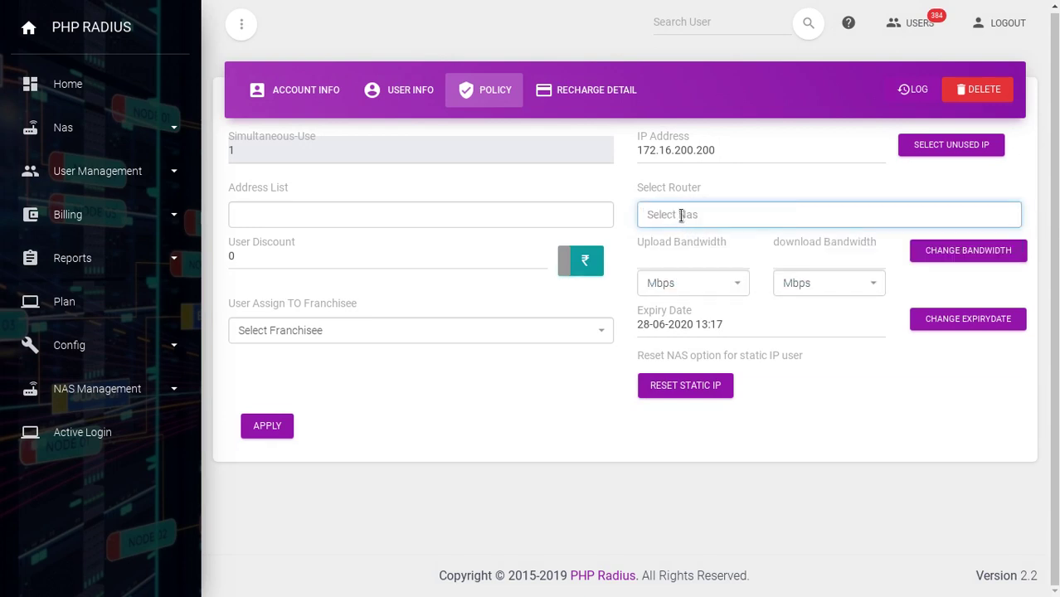
left_click(681, 216)
left_click(681, 241)
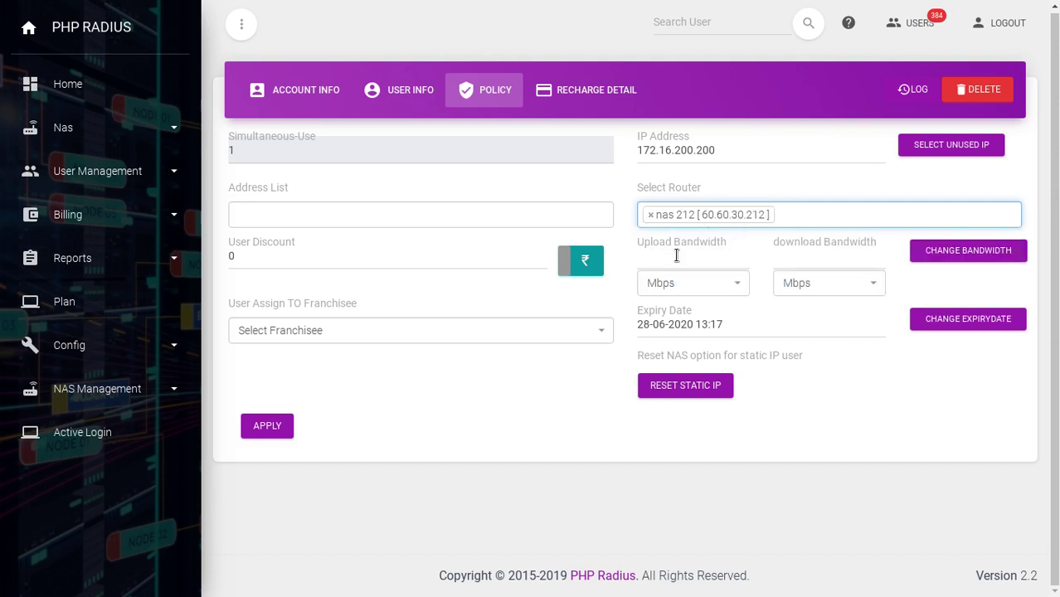
Step: Examine the upload and download bandwidth fields and their unit choices, leaving both units at Mbps
left_click(677, 256)
left_click(703, 290)
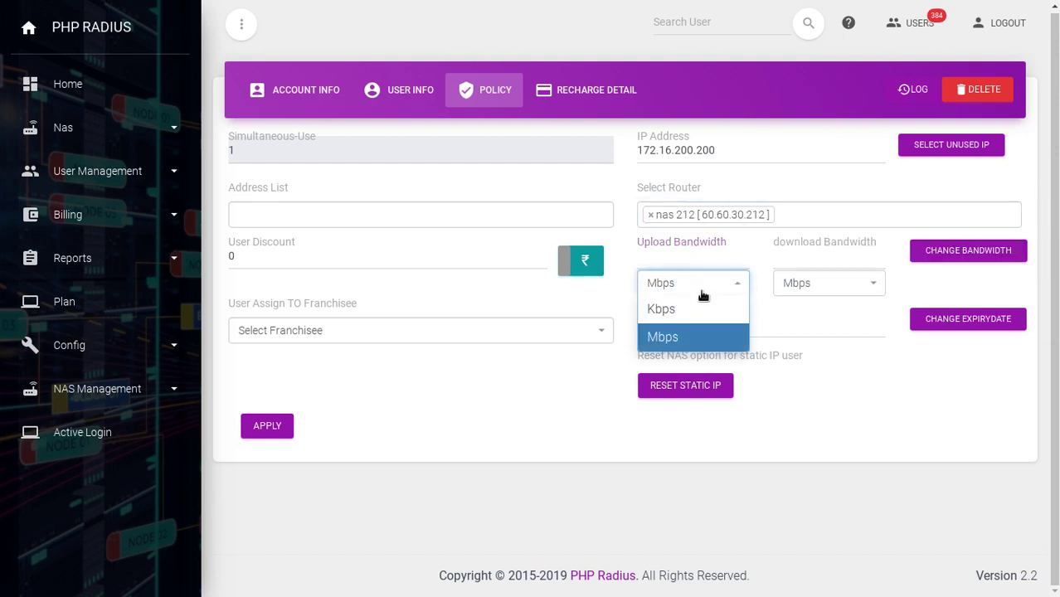
left_click(682, 292)
left_click(796, 262)
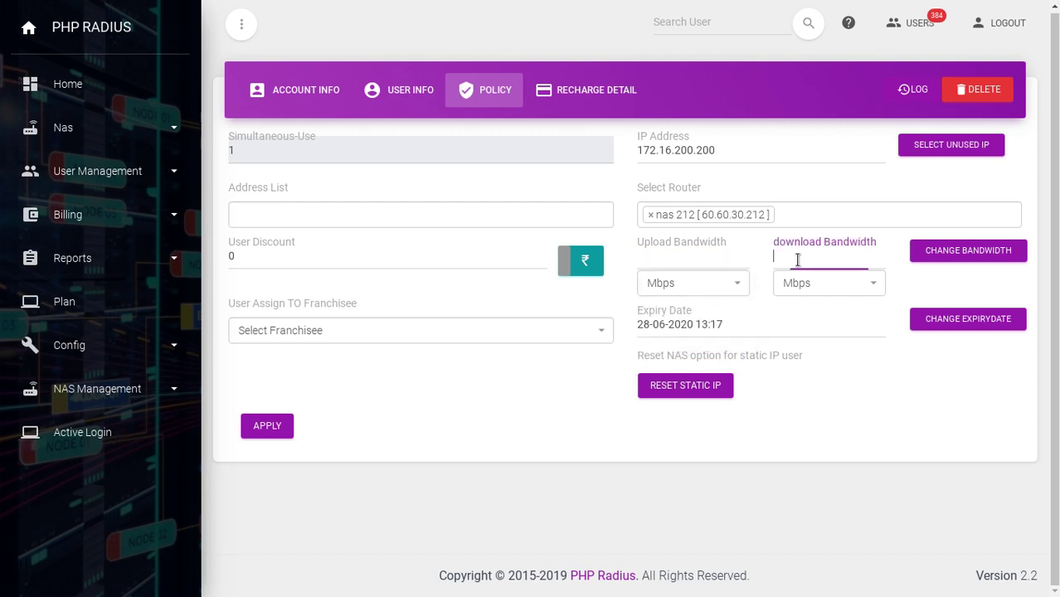
left_click(800, 286)
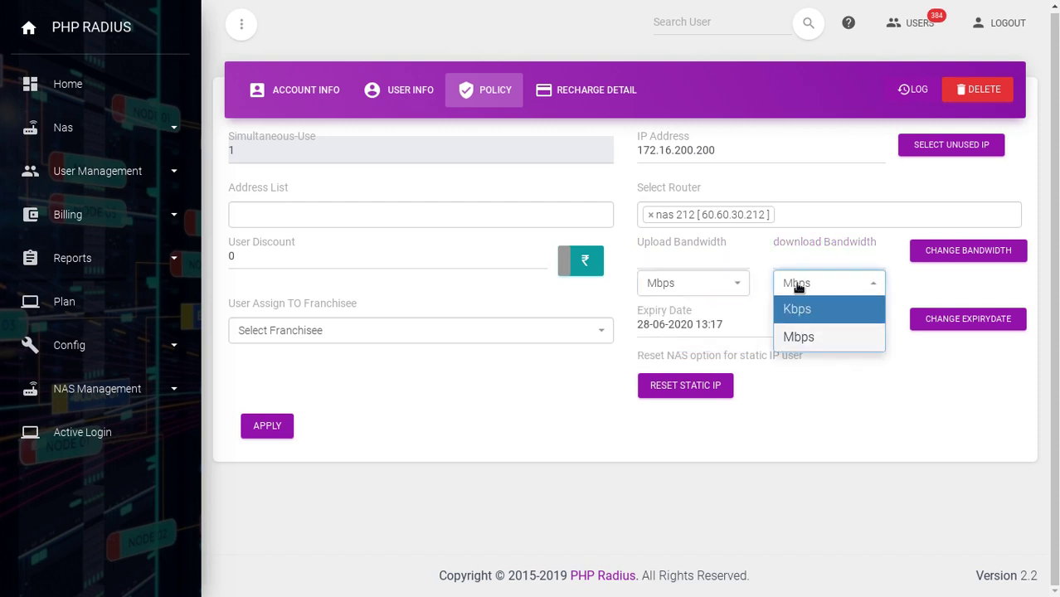
left_click(799, 288)
left_click(951, 274)
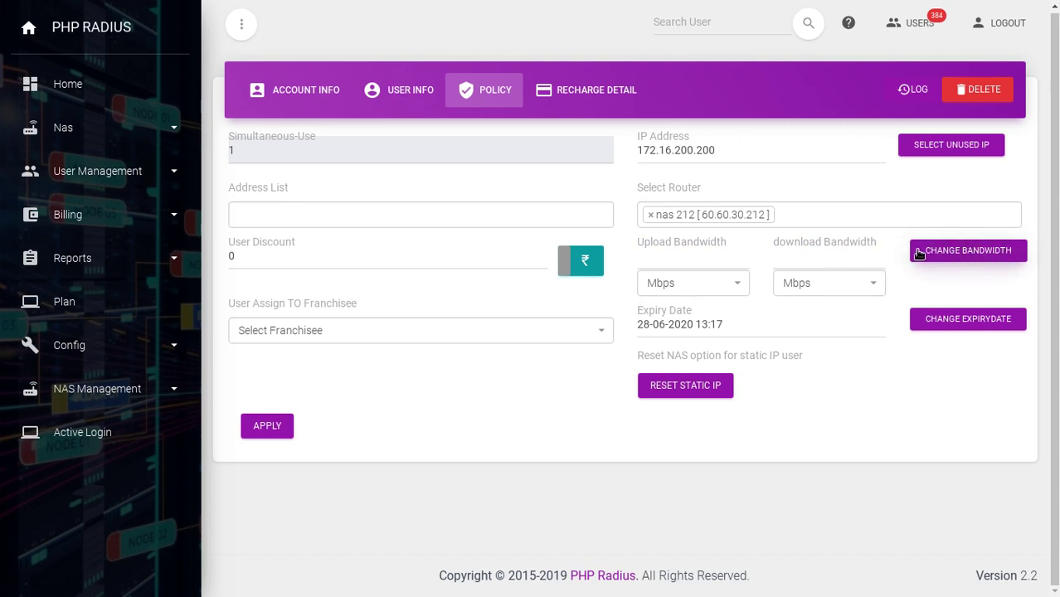
Step: Browse the months in the expiry date calendar and close it without picking a new date
left_click(729, 327)
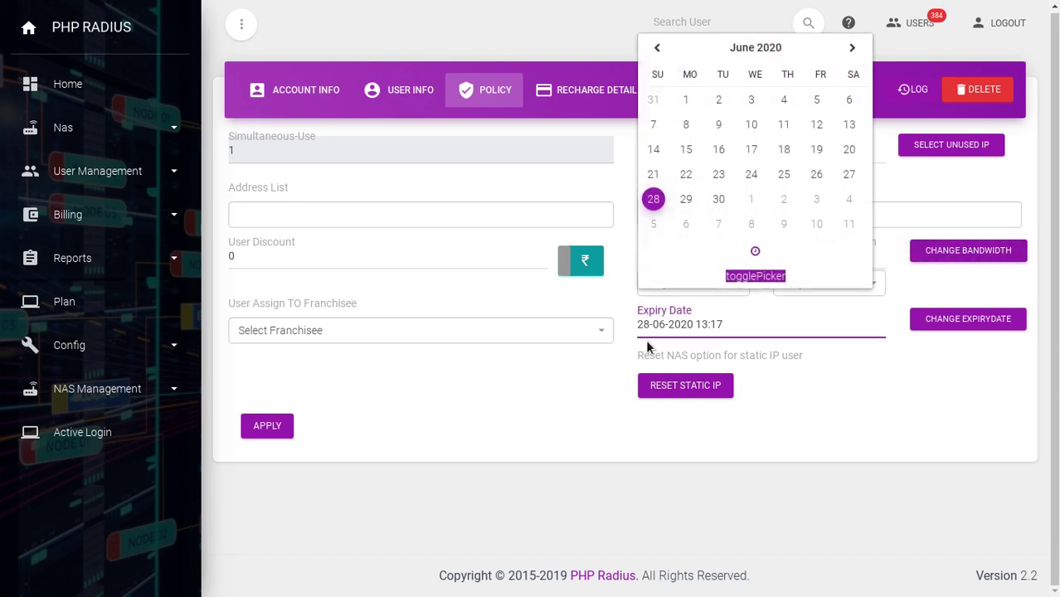
left_click(852, 48)
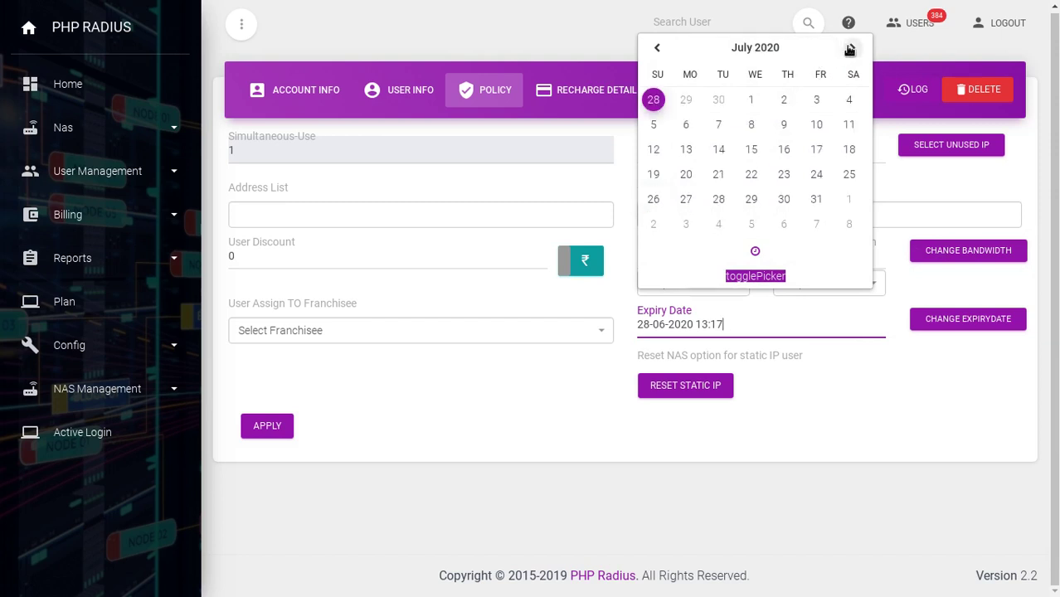
left_click(852, 47)
left_click(852, 48)
left_click(658, 47)
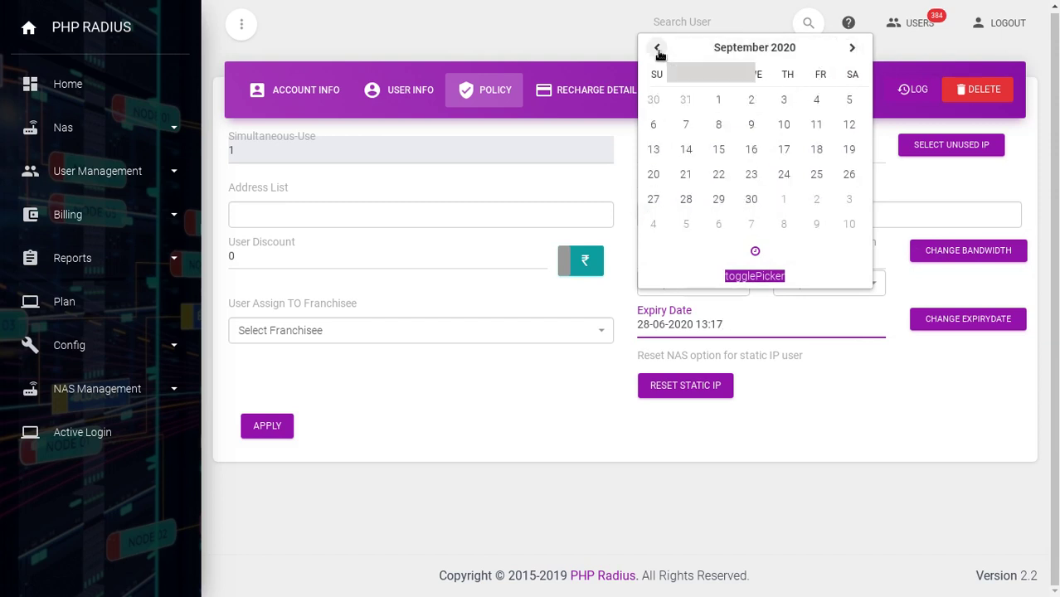
left_click(657, 47)
left_click(826, 398)
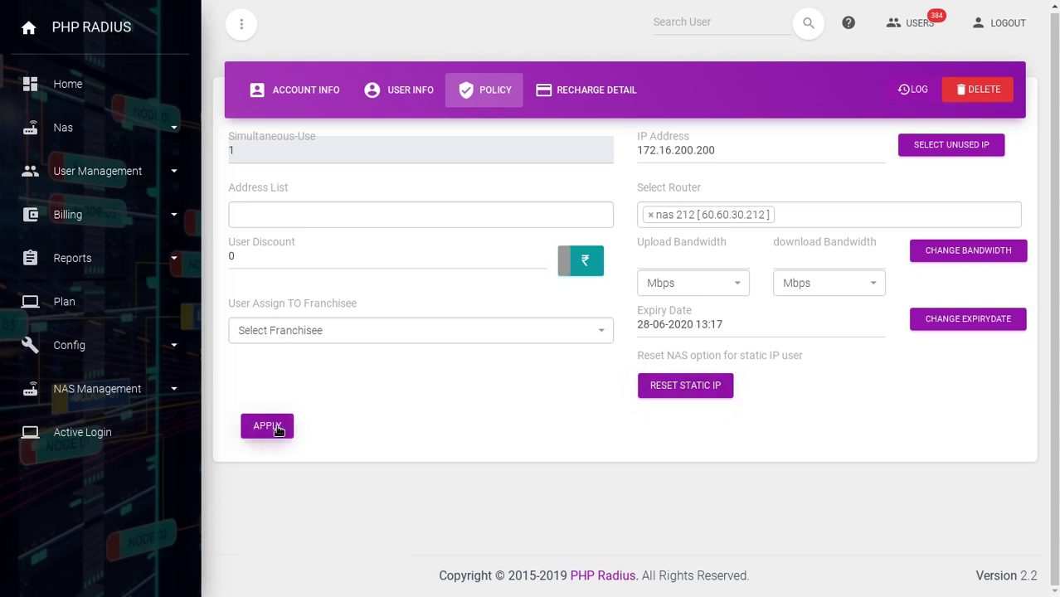
Step: Open the account's recharge details to examine the recharged plan
left_click(585, 94)
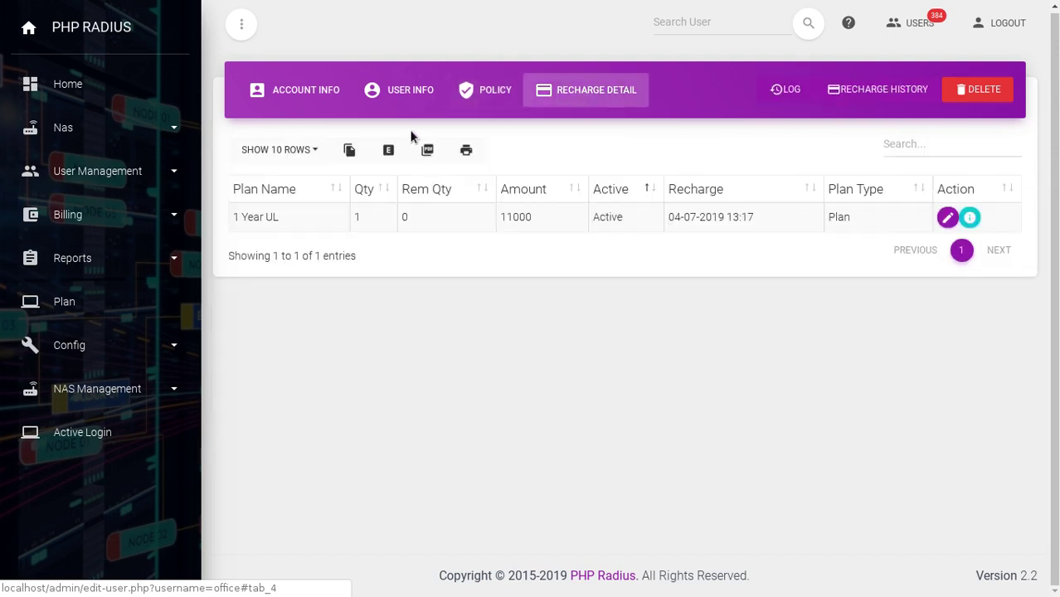